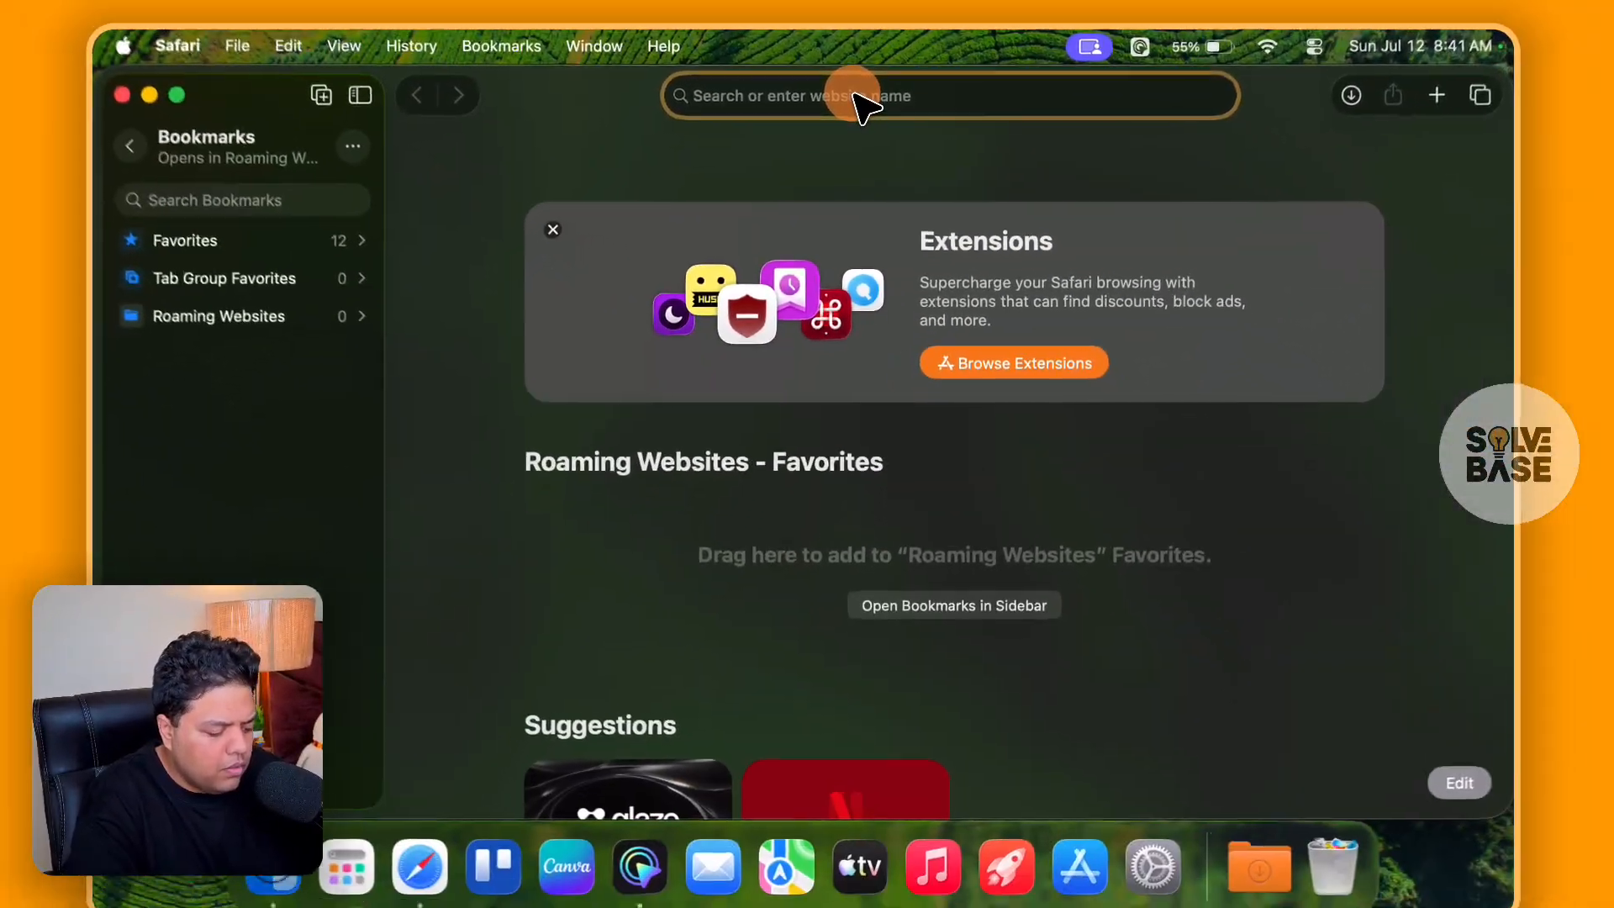
Download Glaze for Mac from glaze.app and open the downloaded disk image from the Downloads folder.
{"action": "type", "text": "glaze.app"}
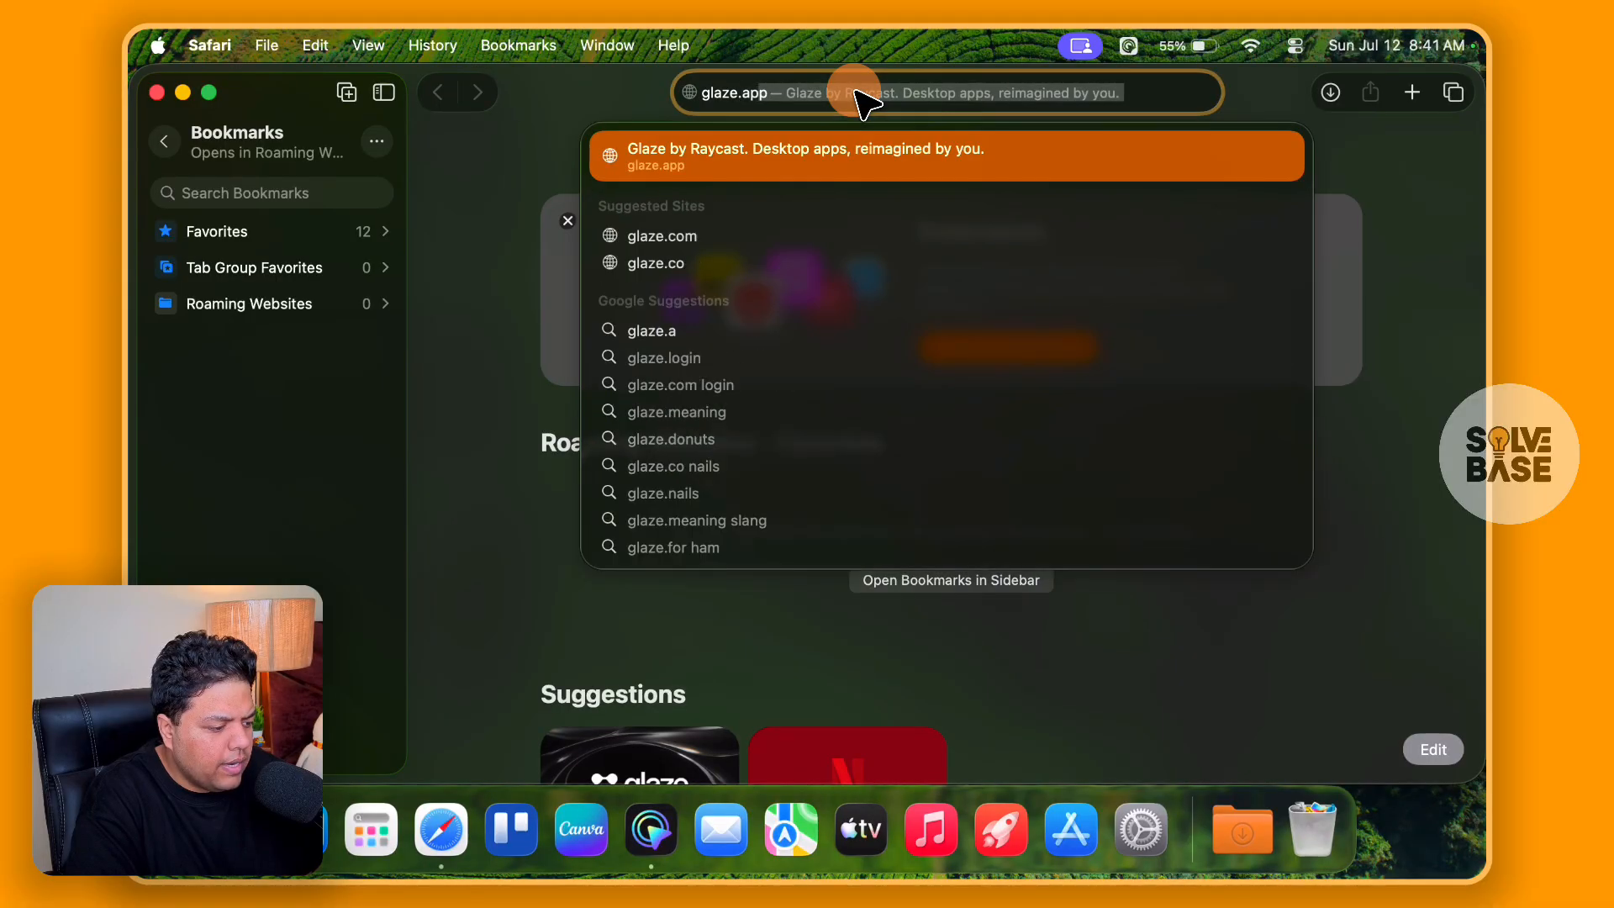
{"action": "key", "text": "Return"}
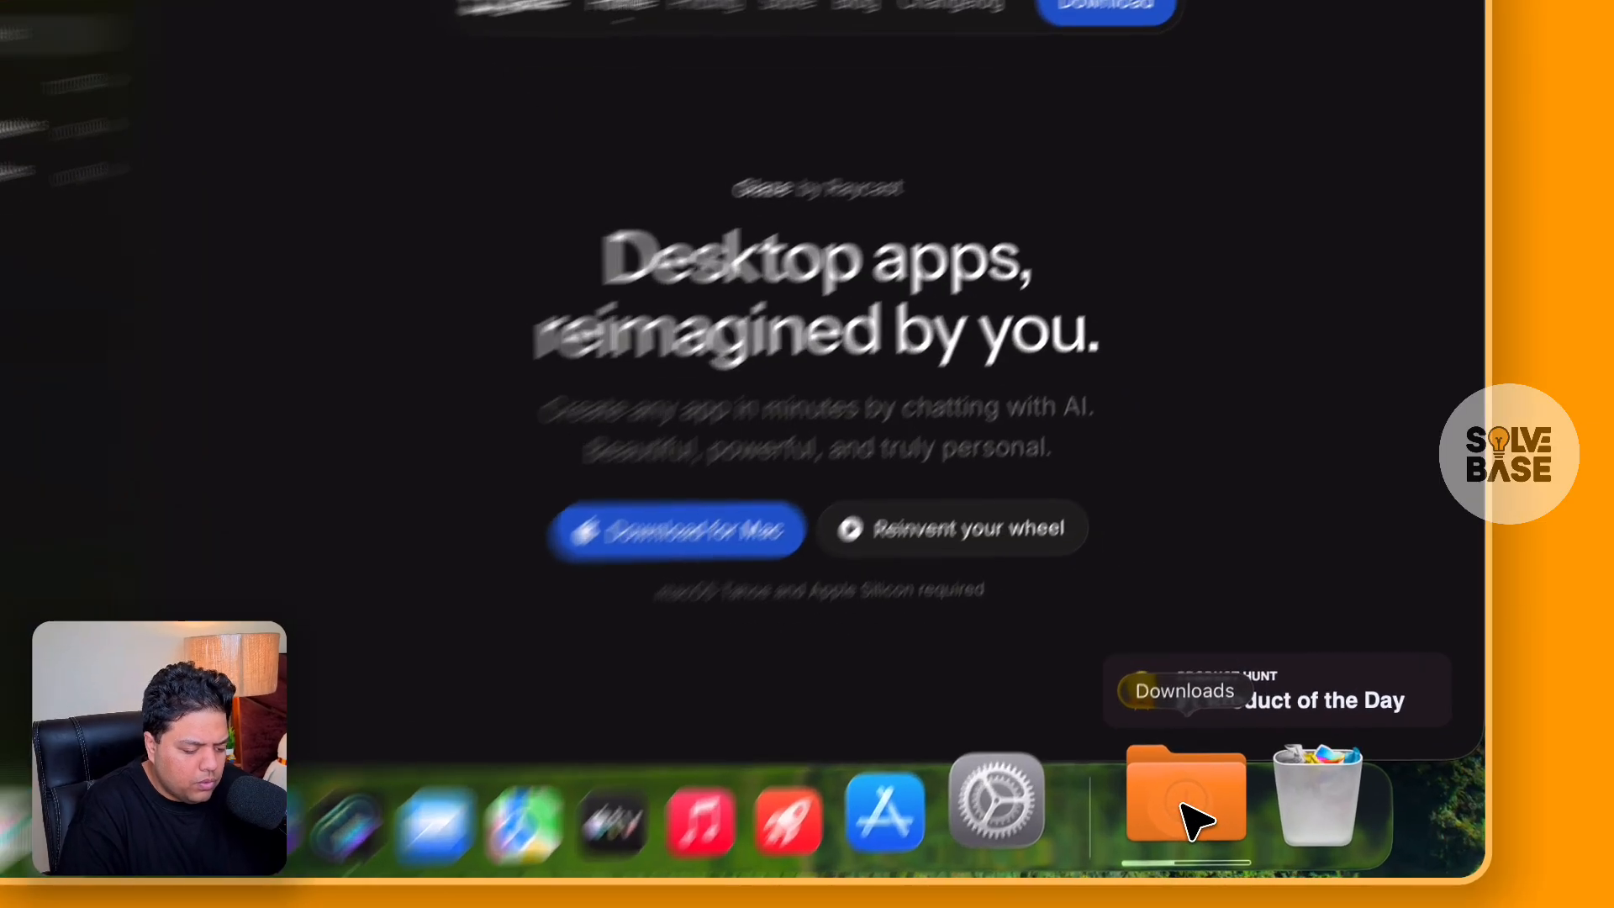
{"action": "left_click", "coordinate": [1245, 831]}
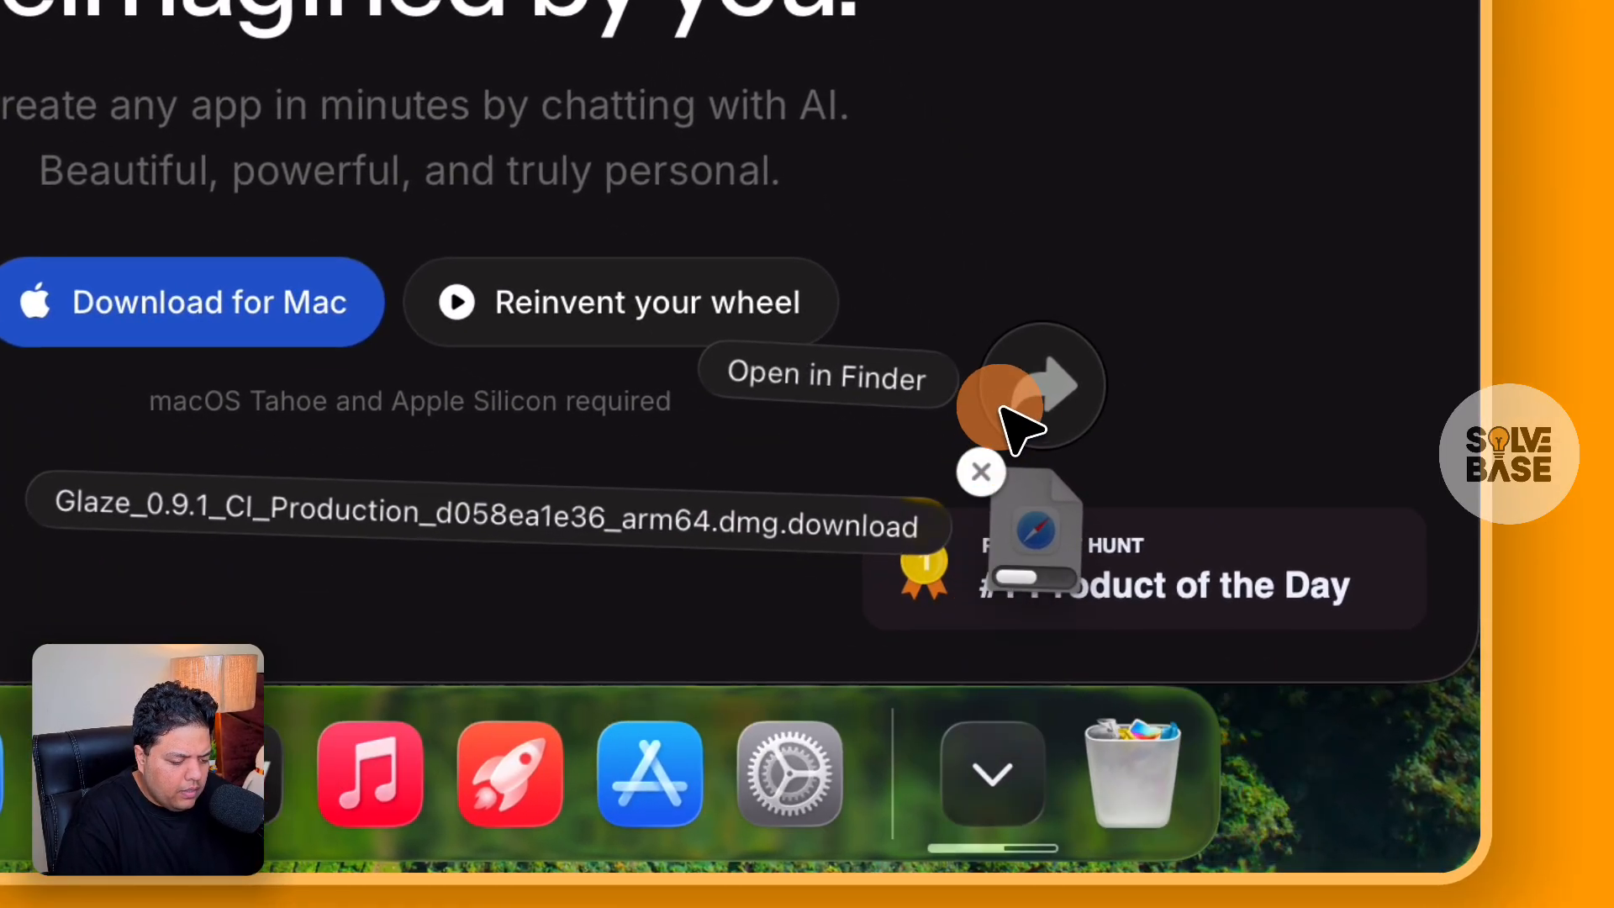
{"action": "left_click", "coordinate": [1009, 394]}
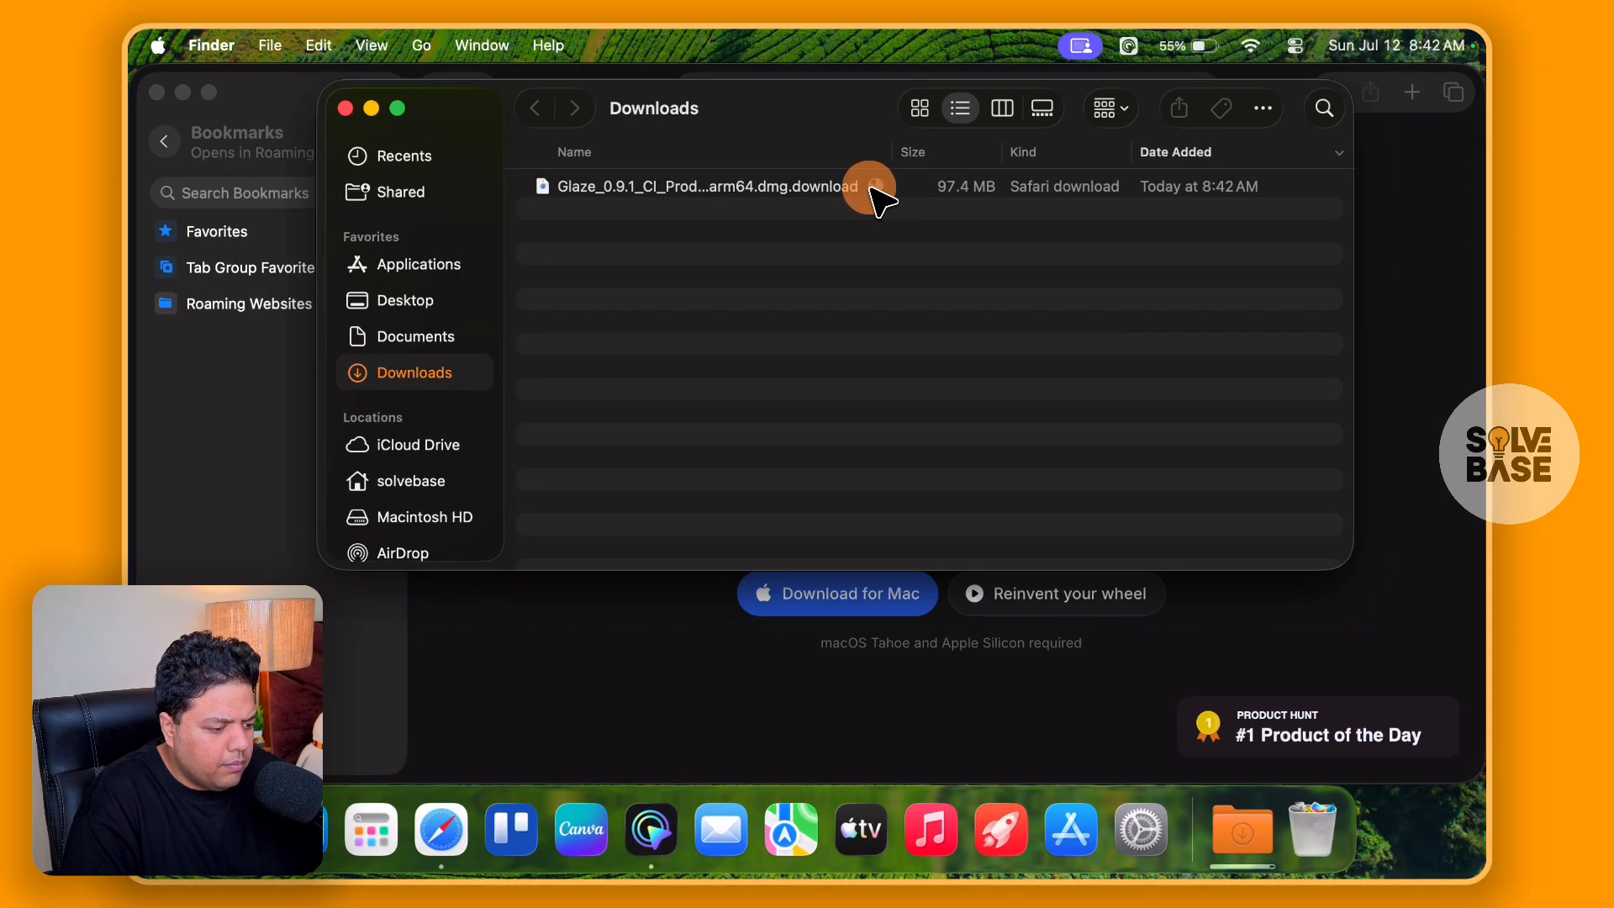
{"action": "double_click", "coordinate": [780, 189]}
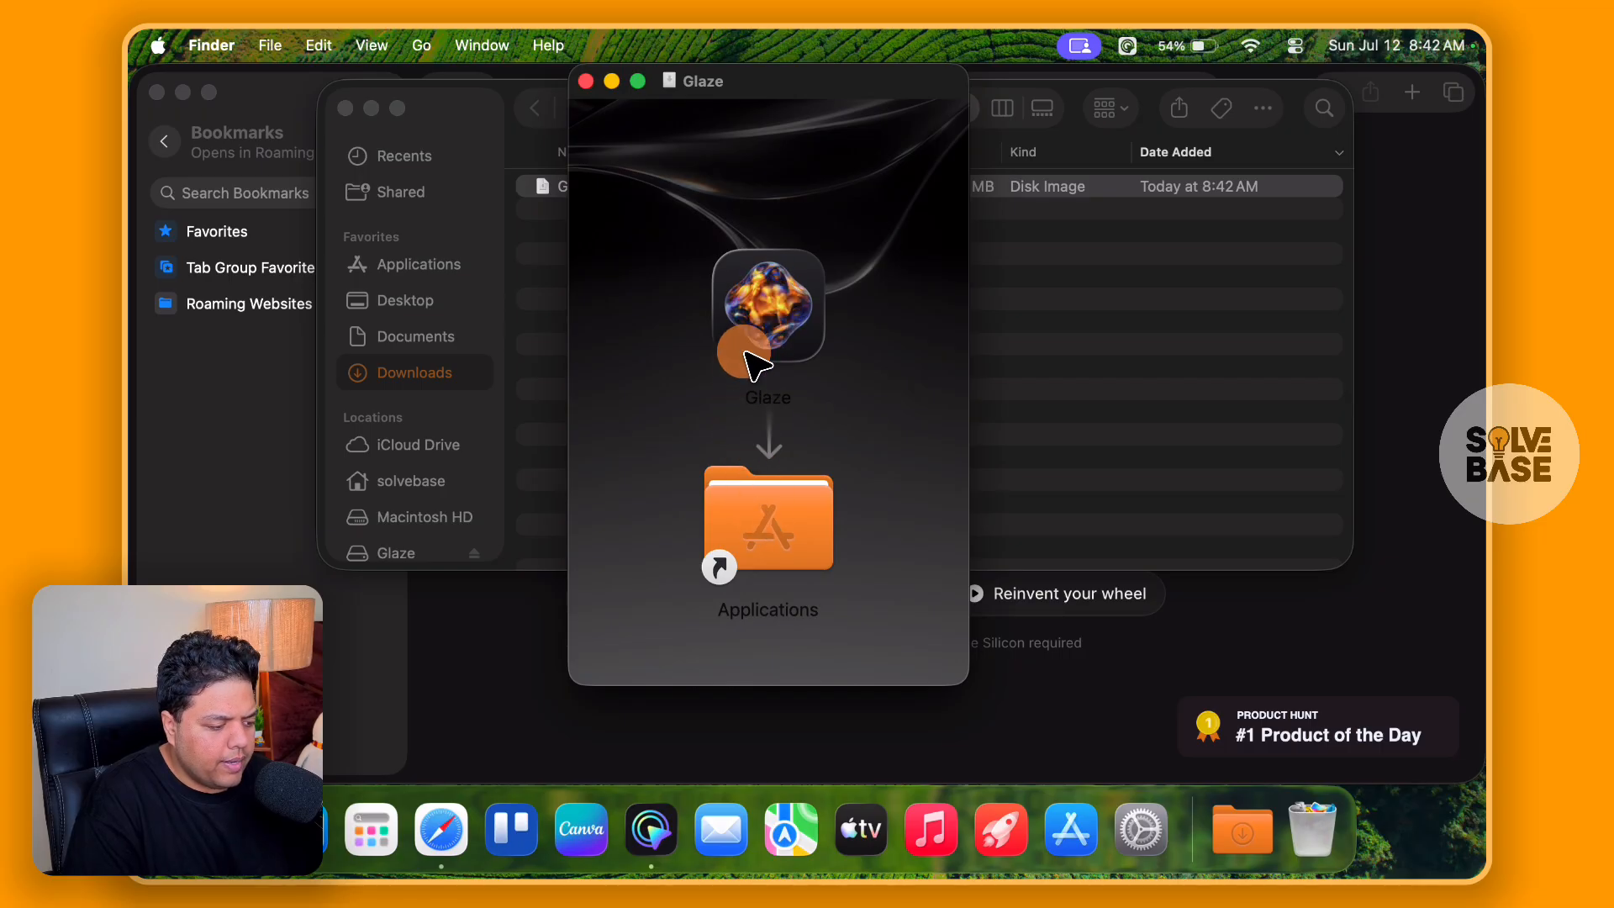
Copy Glaze into the Applications folder and launch it, allowing the internet-downloaded app to open.
{"action": "left_click", "coordinate": [769, 324]}
{"action": "left_click_drag", "start_coordinate": [769, 324], "coordinate": [773, 504]}
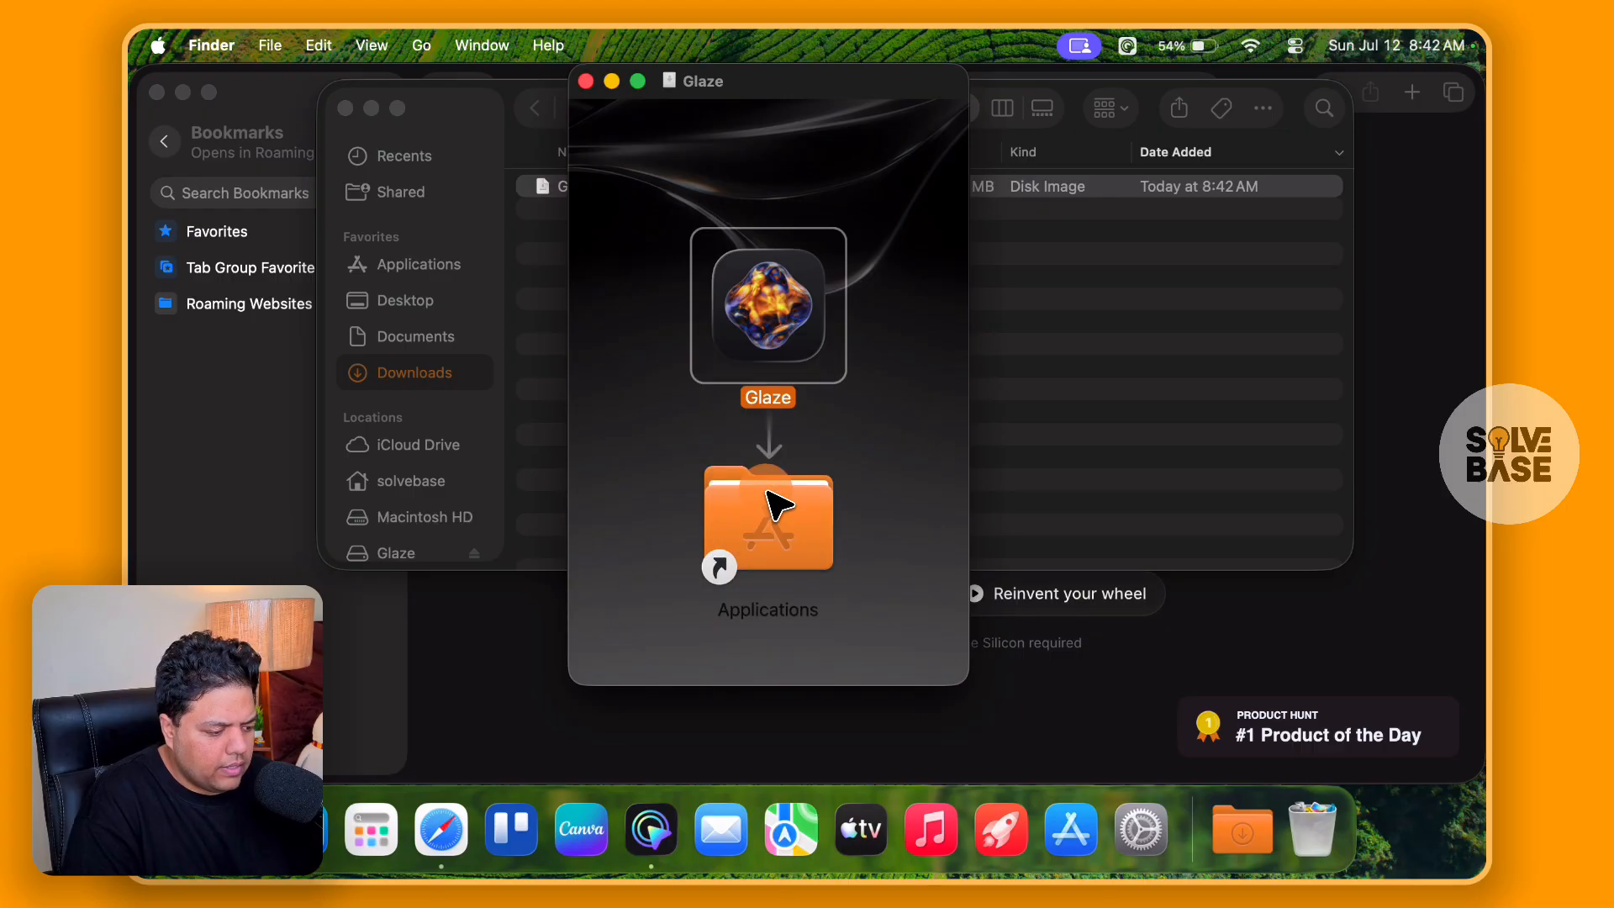
{"action": "left_click", "coordinate": [357, 811]}
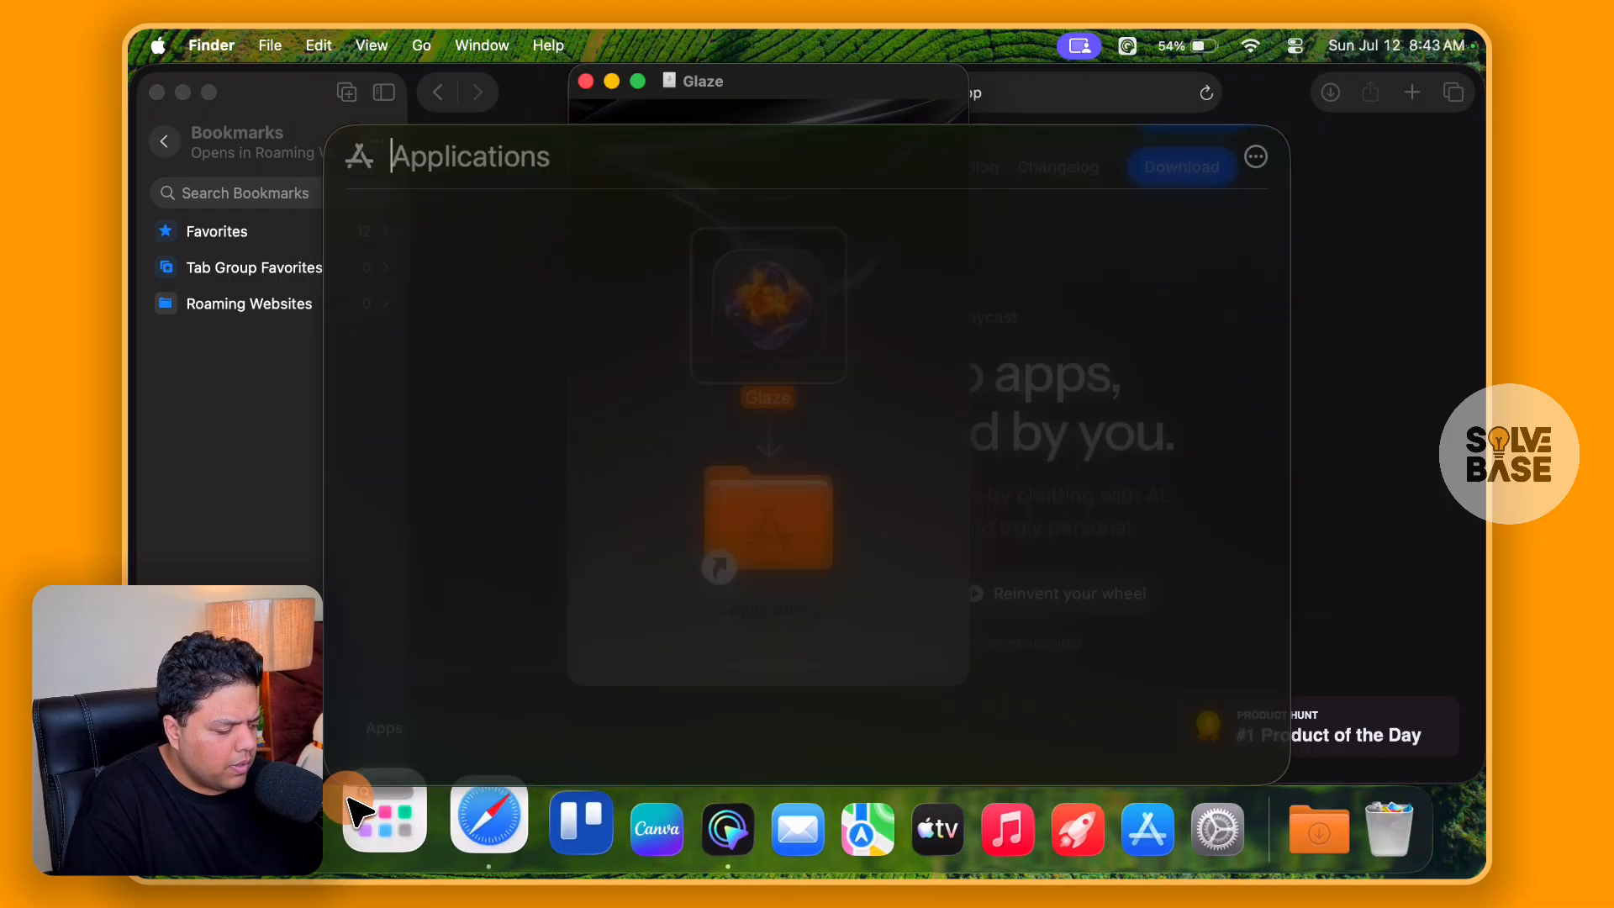
{"action": "left_click", "coordinate": [425, 320]}
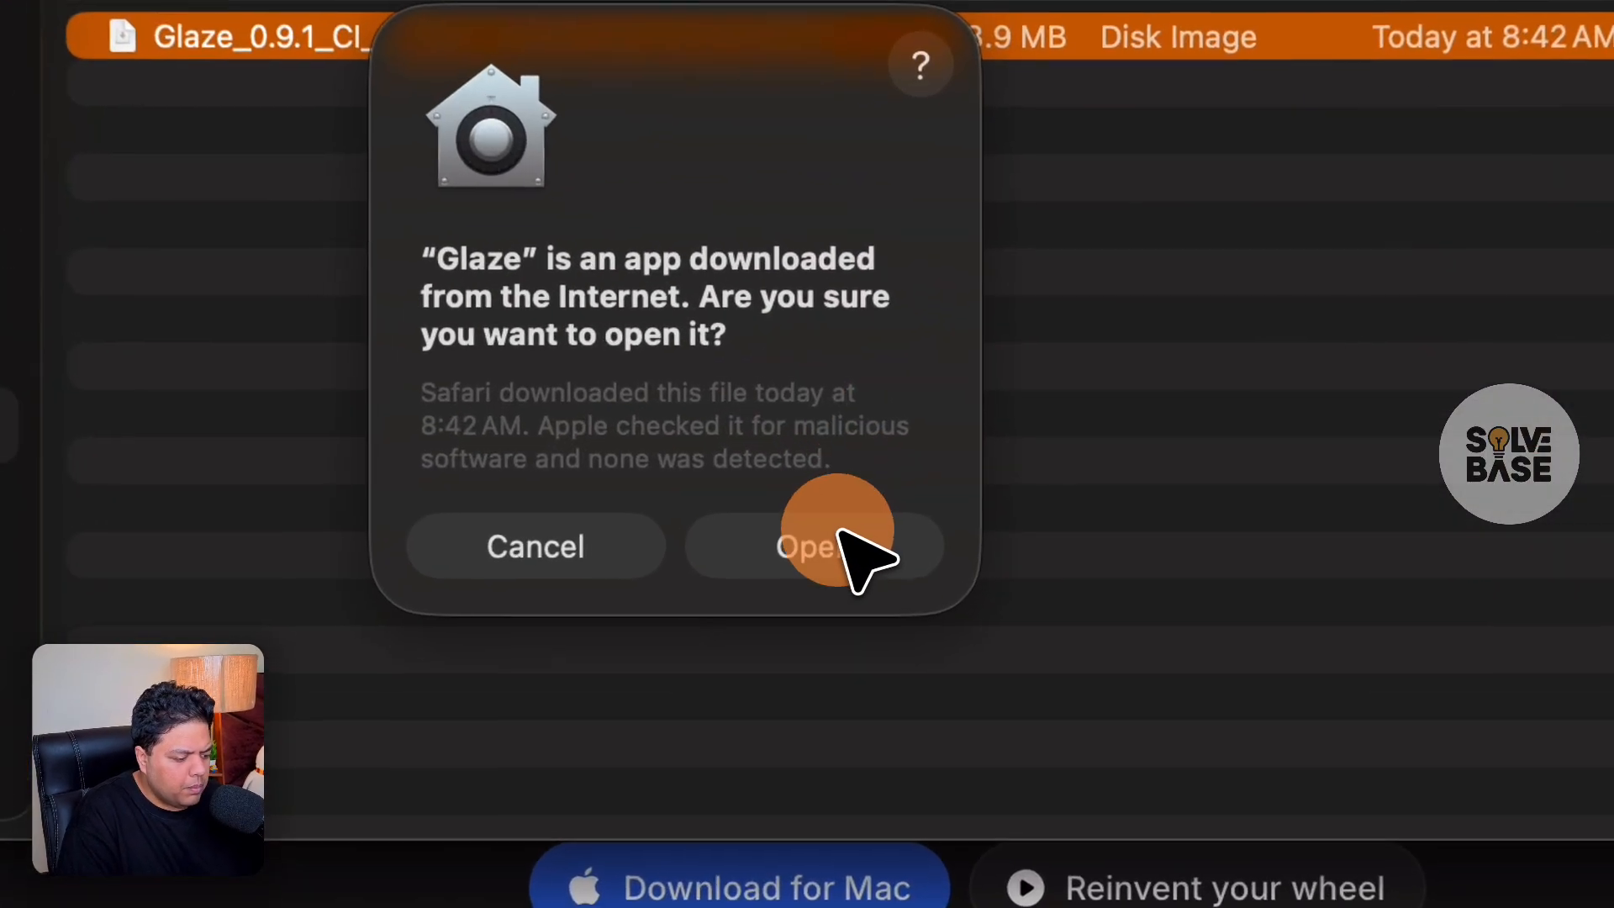
{"action": "left_click", "coordinate": [866, 510]}
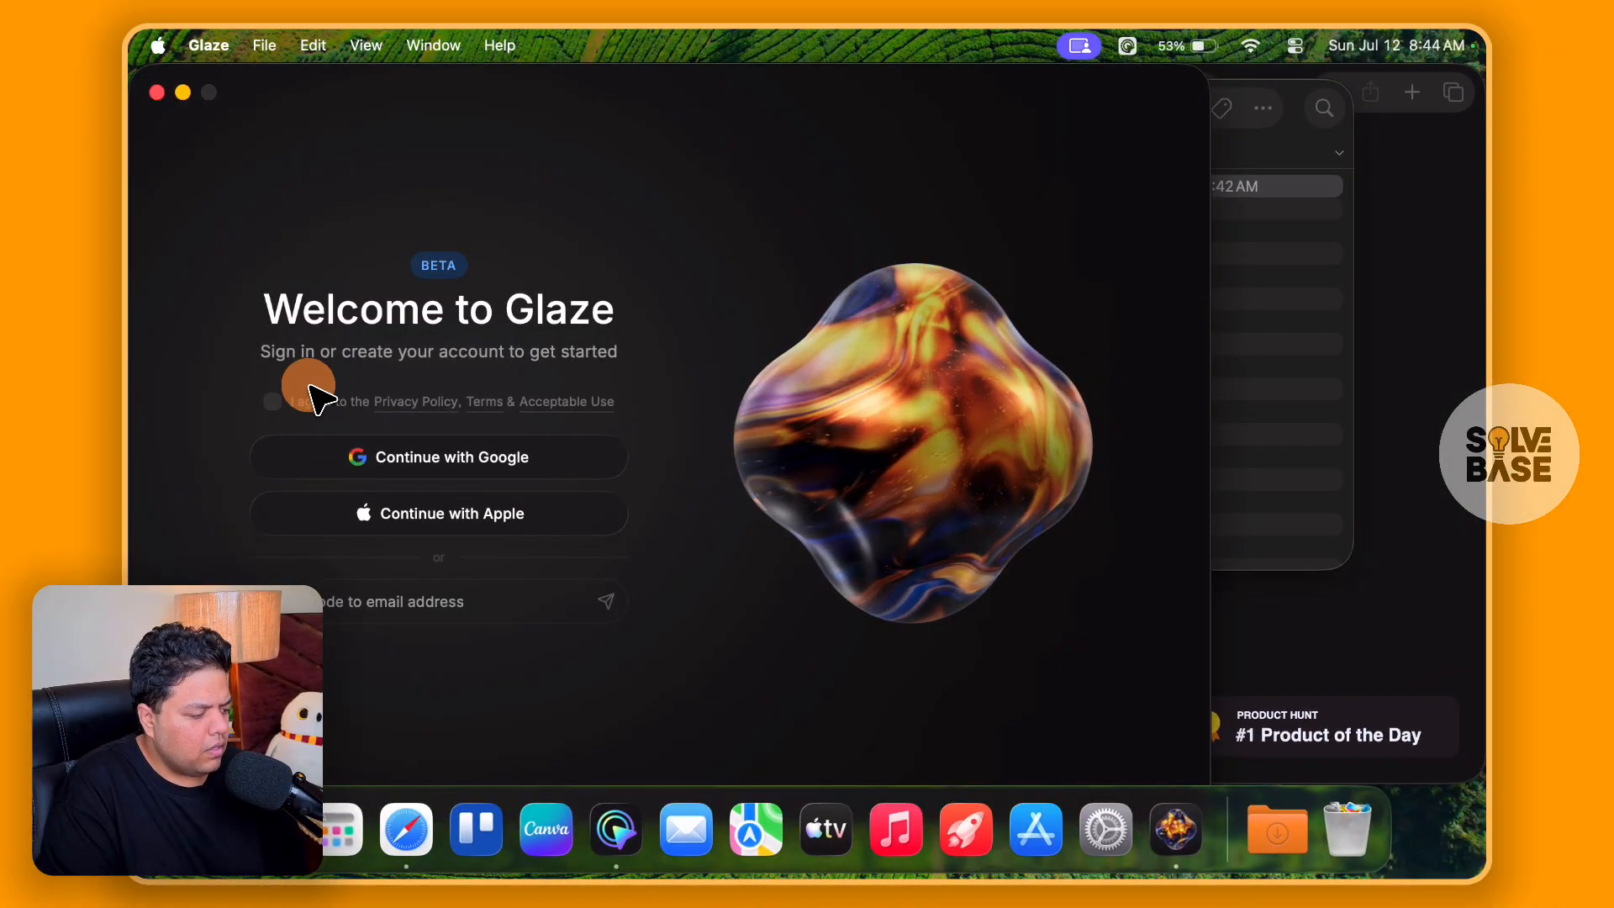
Agree to the Privacy Policy, Terms and Acceptable Use, and sign in to Glaze with Apple.
{"action": "left_click", "coordinate": [273, 402]}
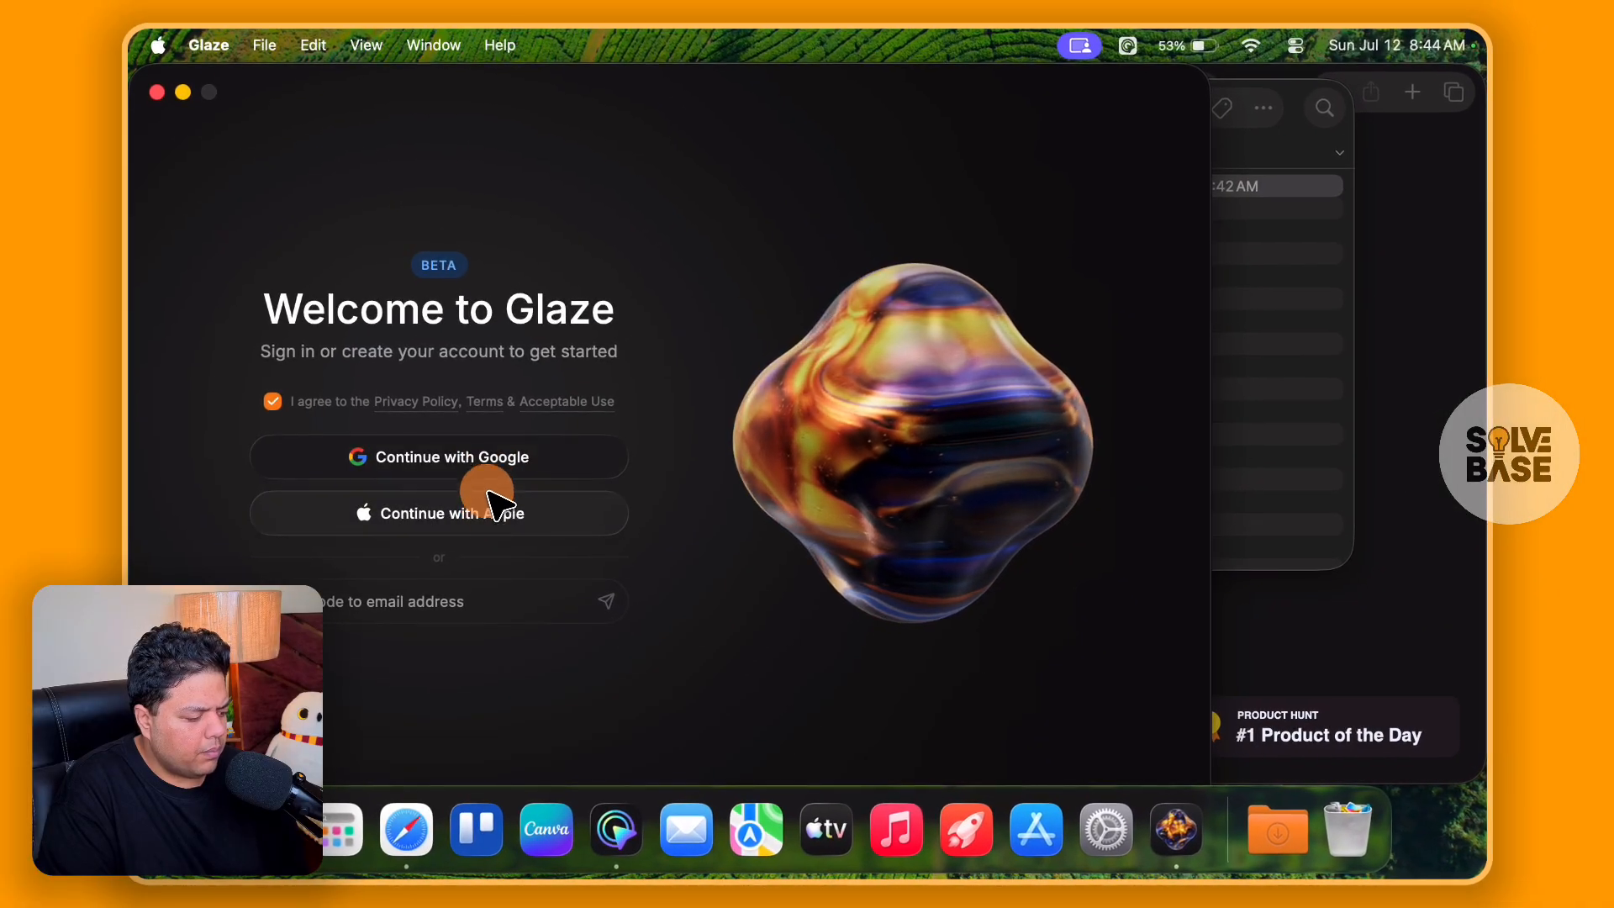
{"action": "left_click", "coordinate": [461, 527]}
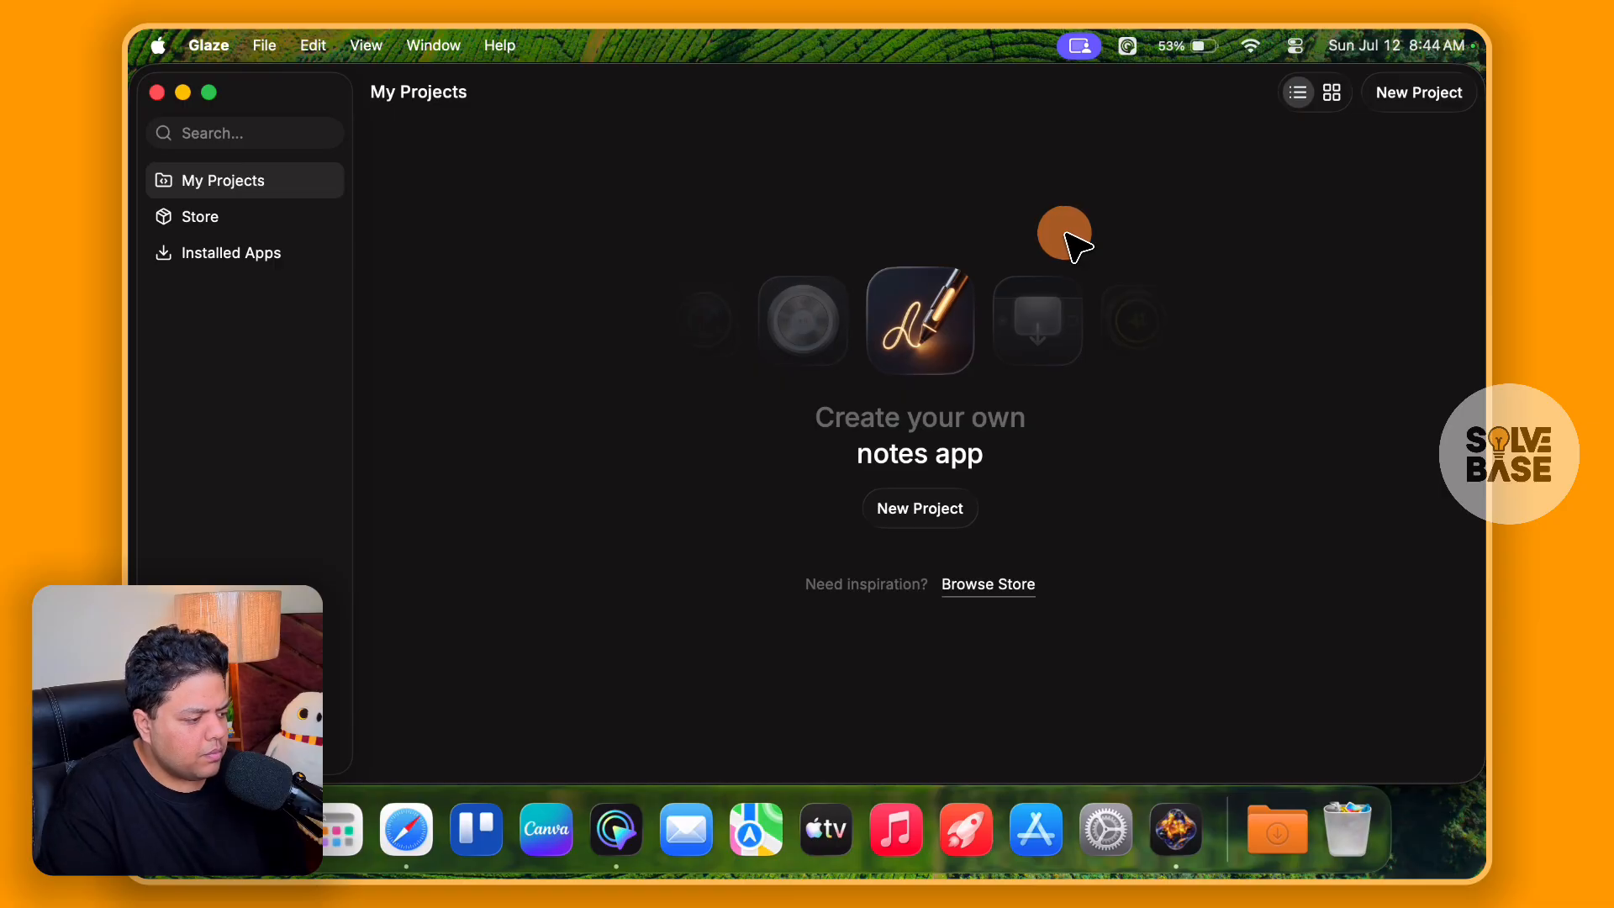
Start a new Glaze project and enter the app description "create a to do list app".
{"action": "left_click", "coordinate": [921, 517]}
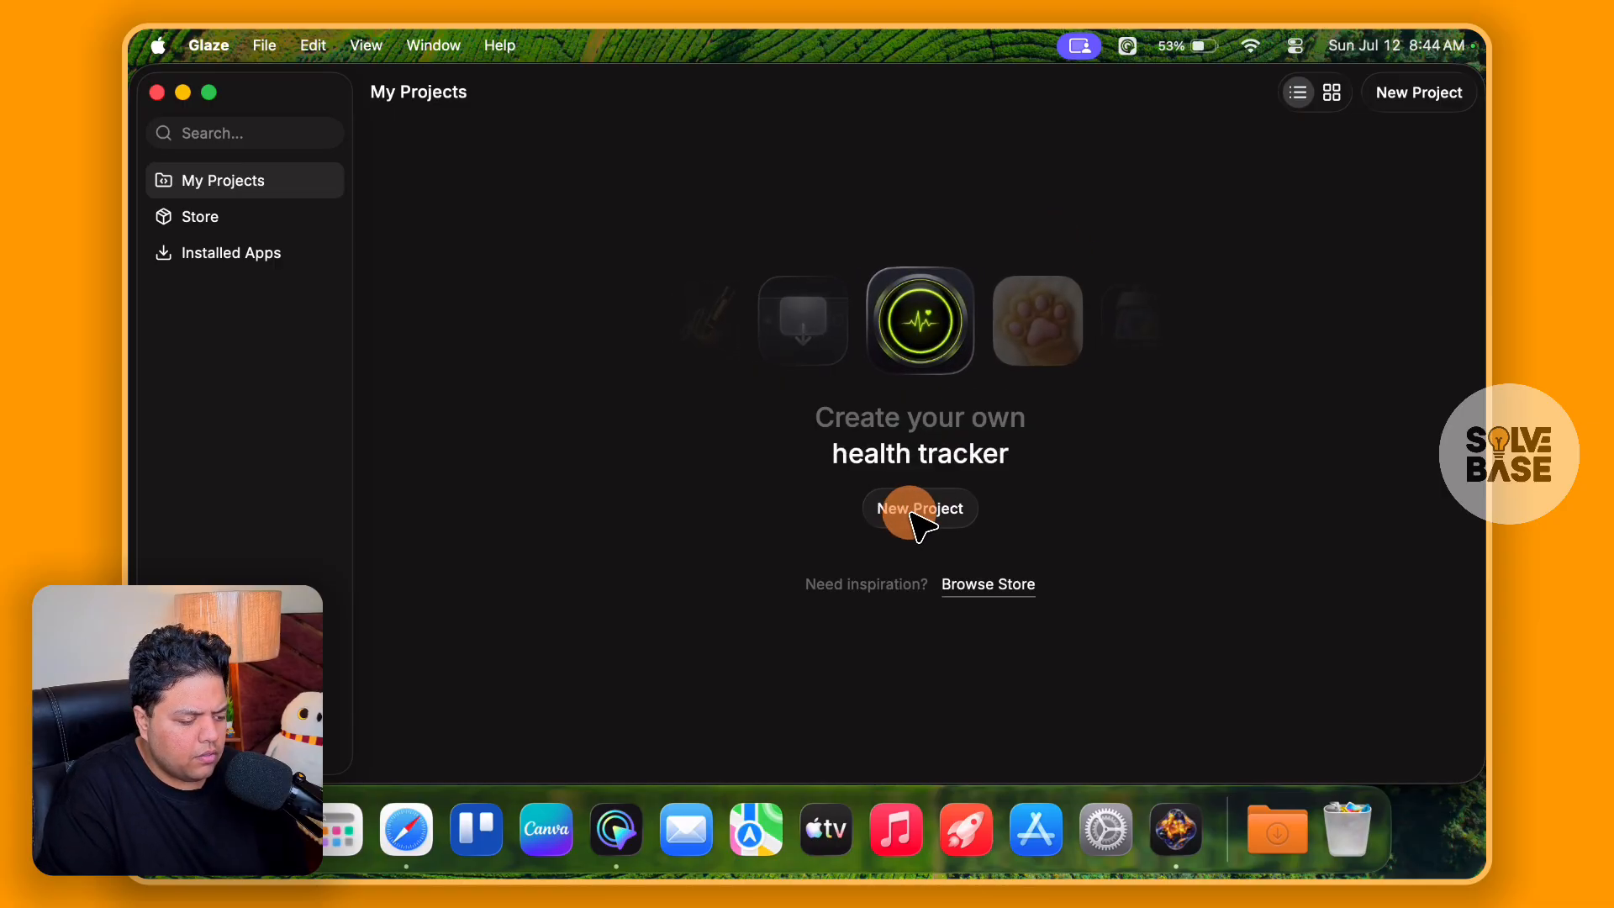
{"action": "left_click", "coordinate": [935, 426]}
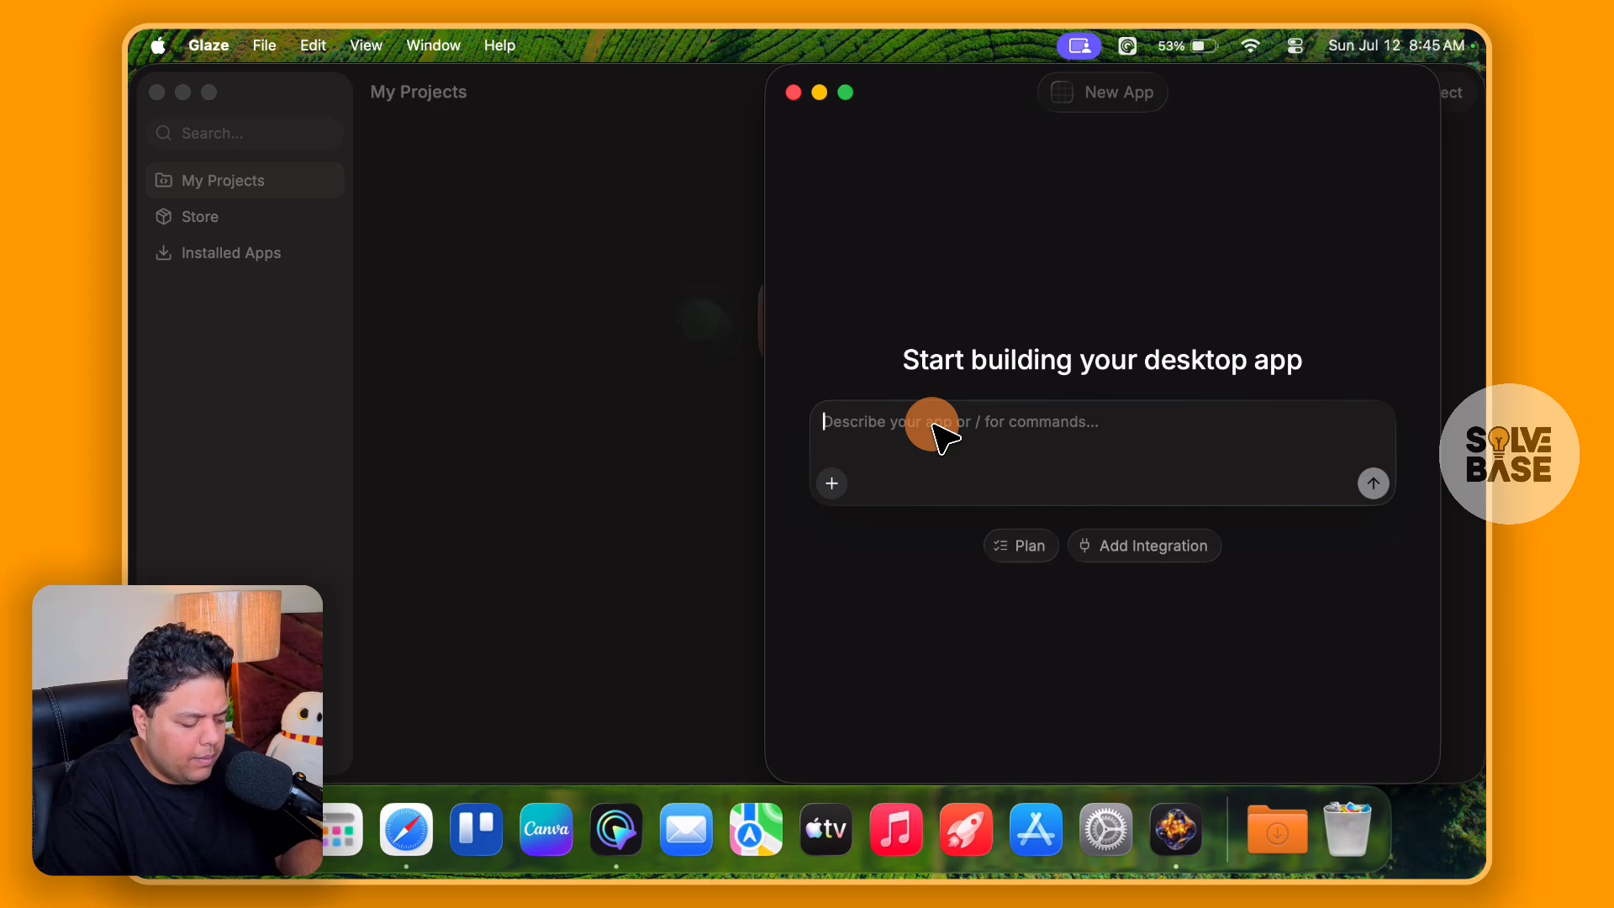
{"action": "type", "text": "create a to do list app"}
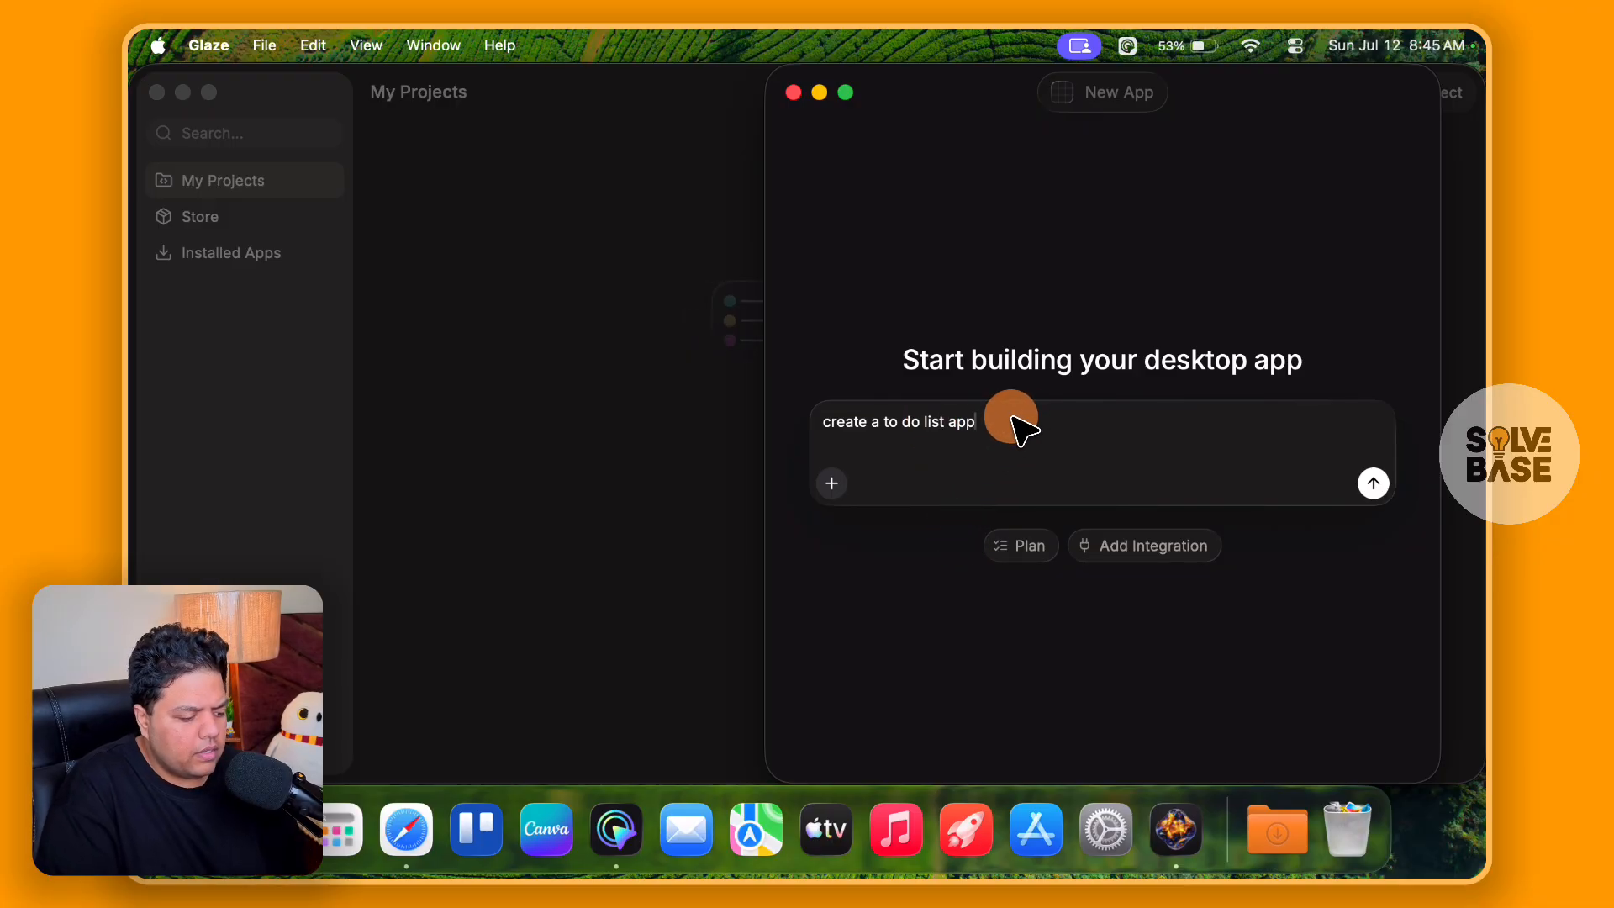
{"action": "left_click_drag", "start_coordinate": [1013, 417], "coordinate": [977, 432]}
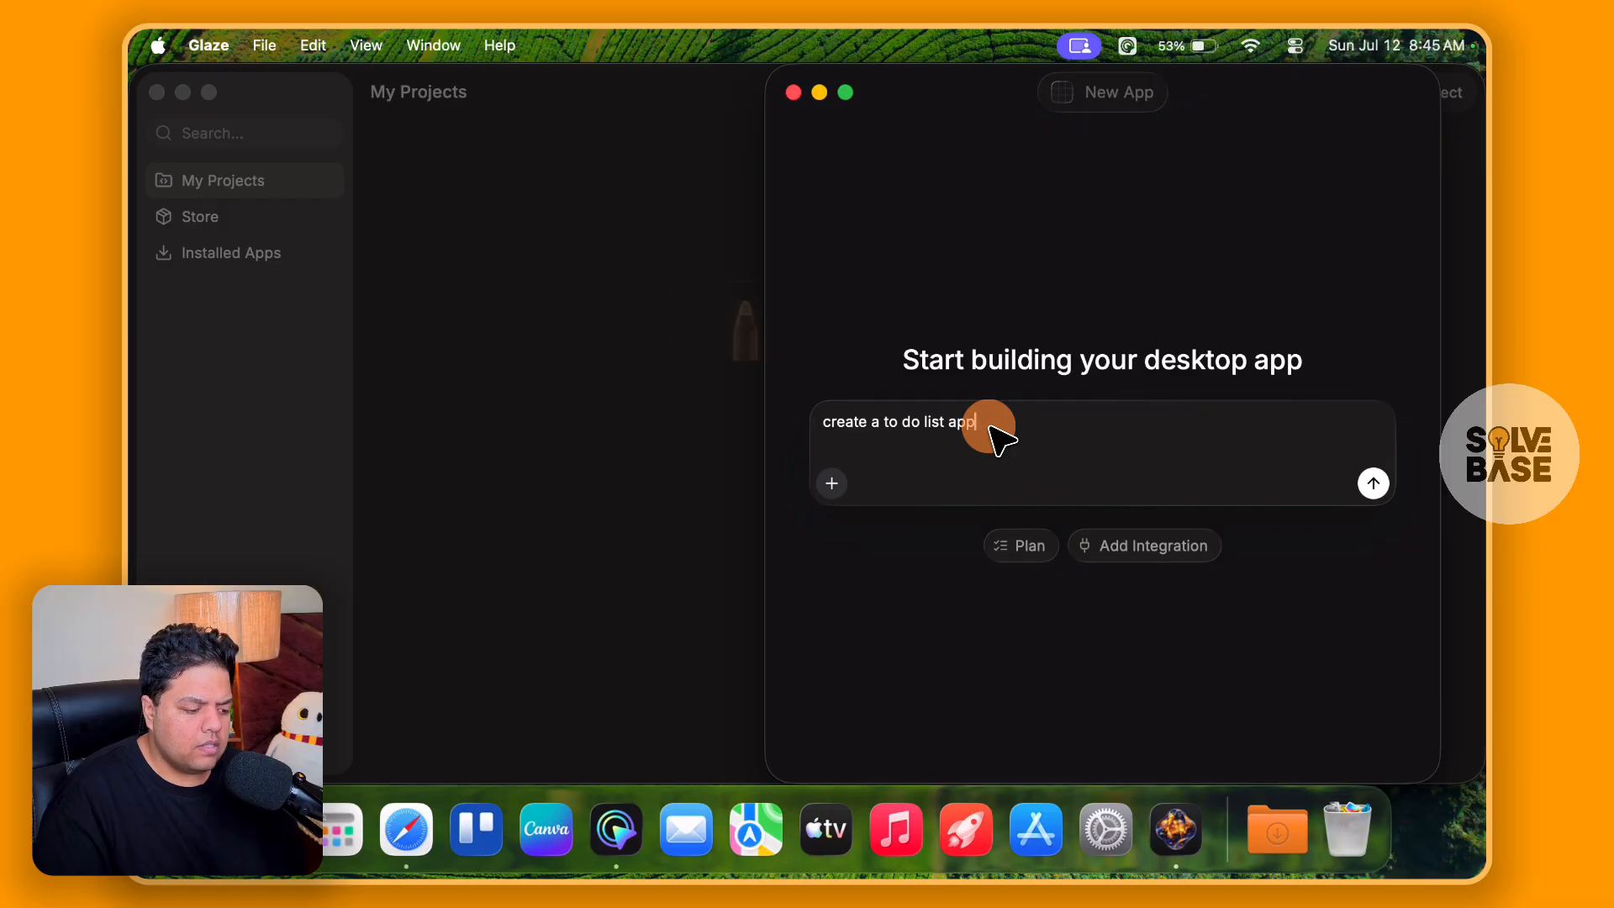
Review the integrations that can be added to the prompt, add none, and submit it to build the app.
{"action": "left_click", "coordinate": [832, 485]}
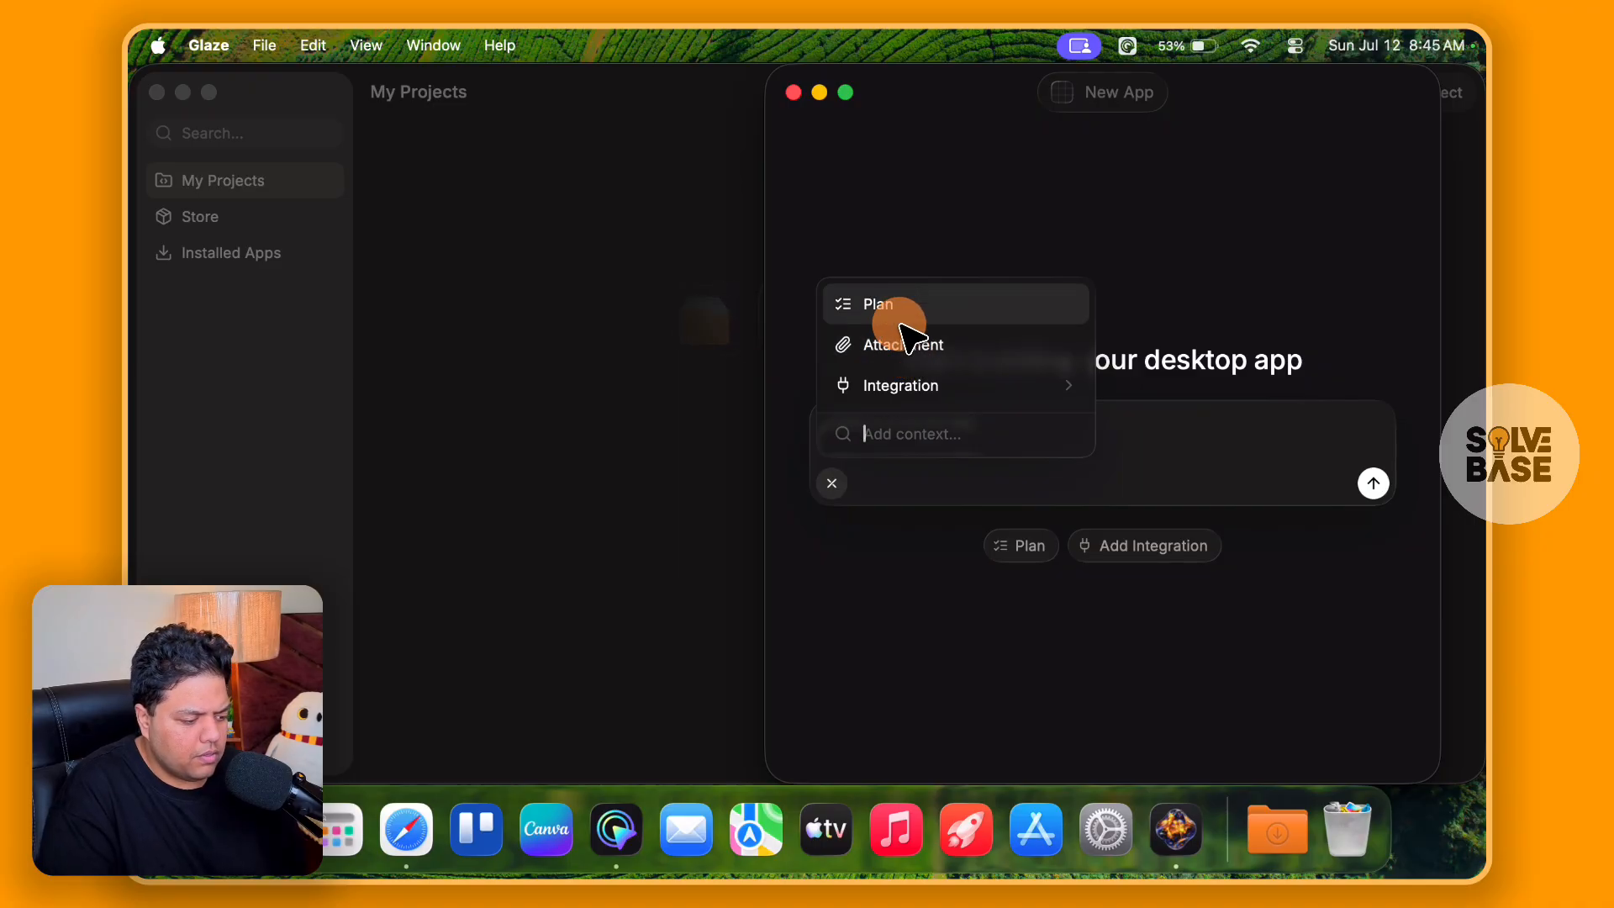
{"action": "left_click", "coordinate": [911, 385]}
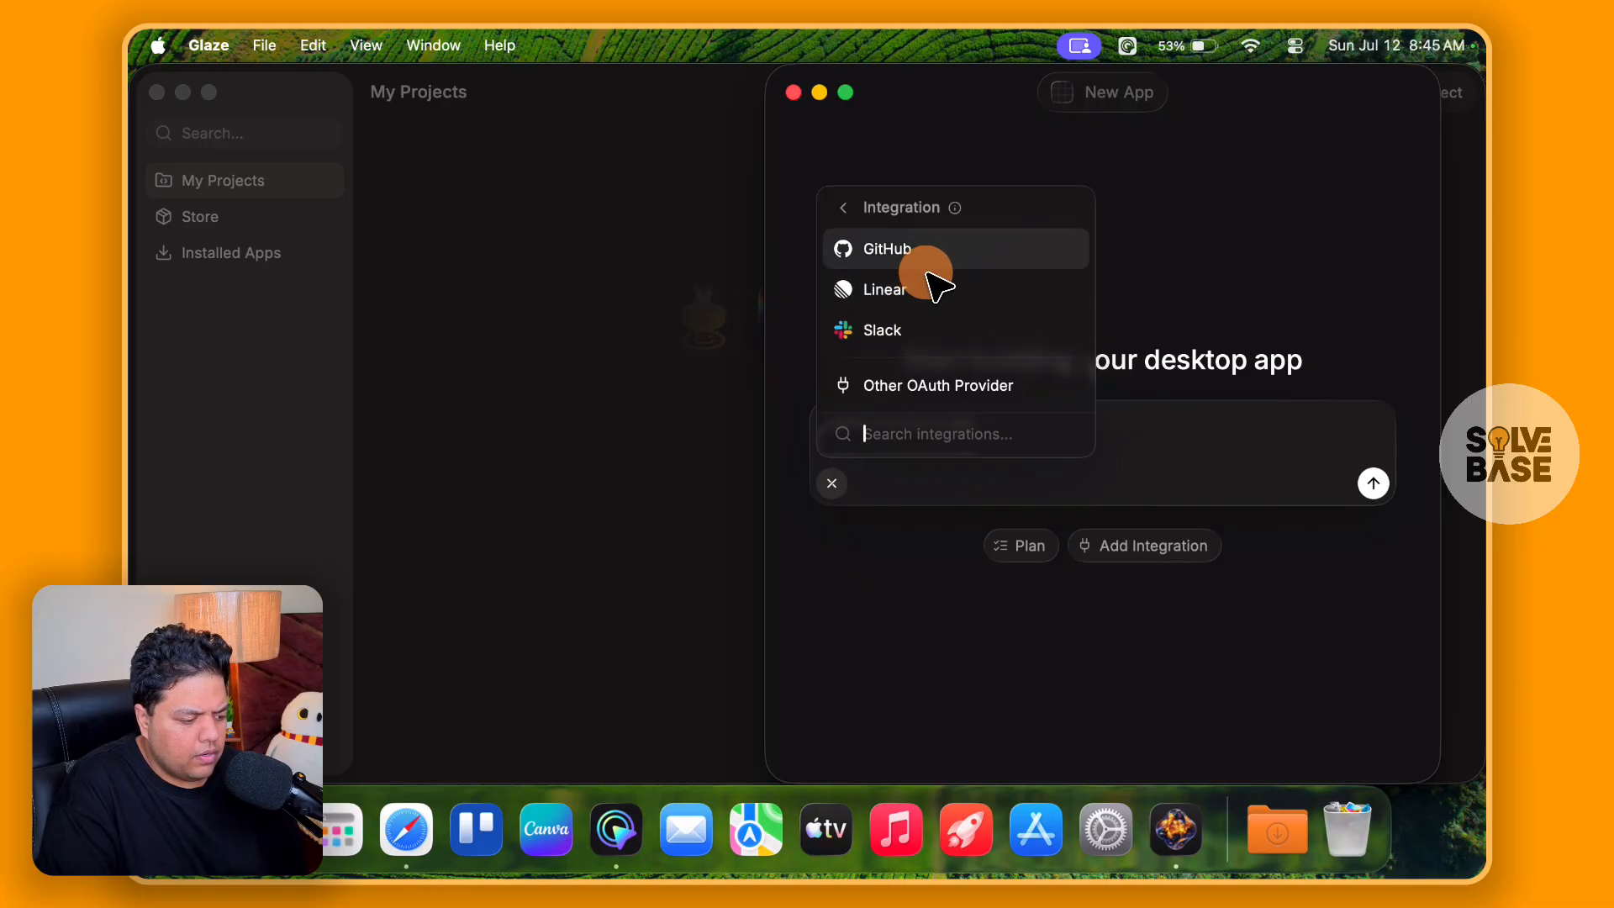
{"action": "left_click", "coordinate": [844, 209]}
{"action": "key", "text": "Escape"}
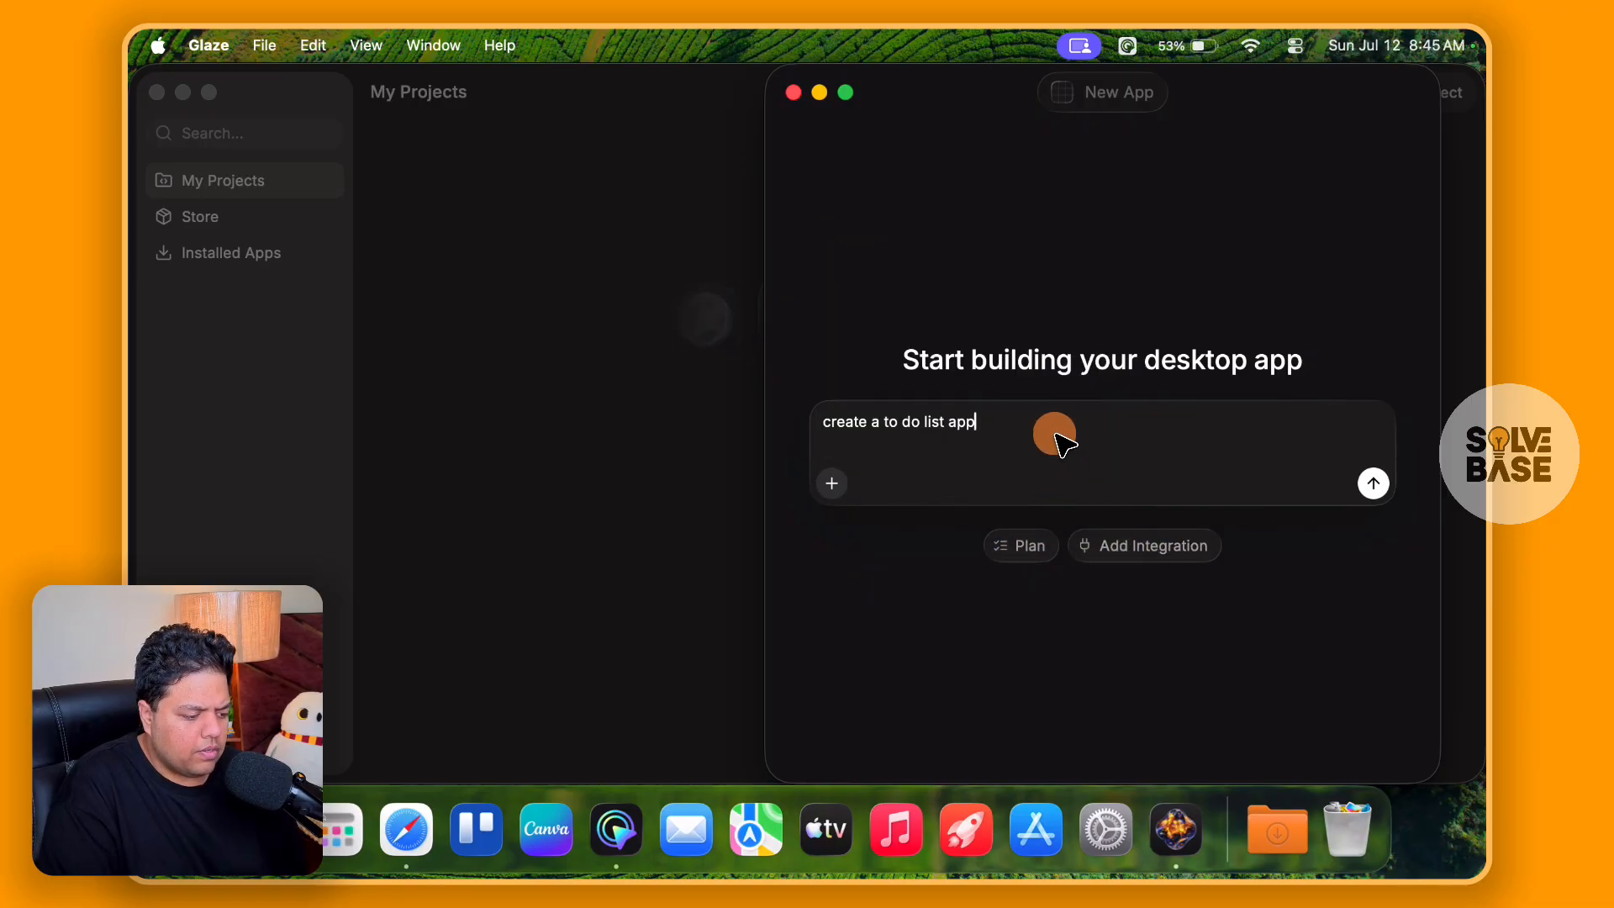
{"action": "left_click", "coordinate": [1375, 487]}
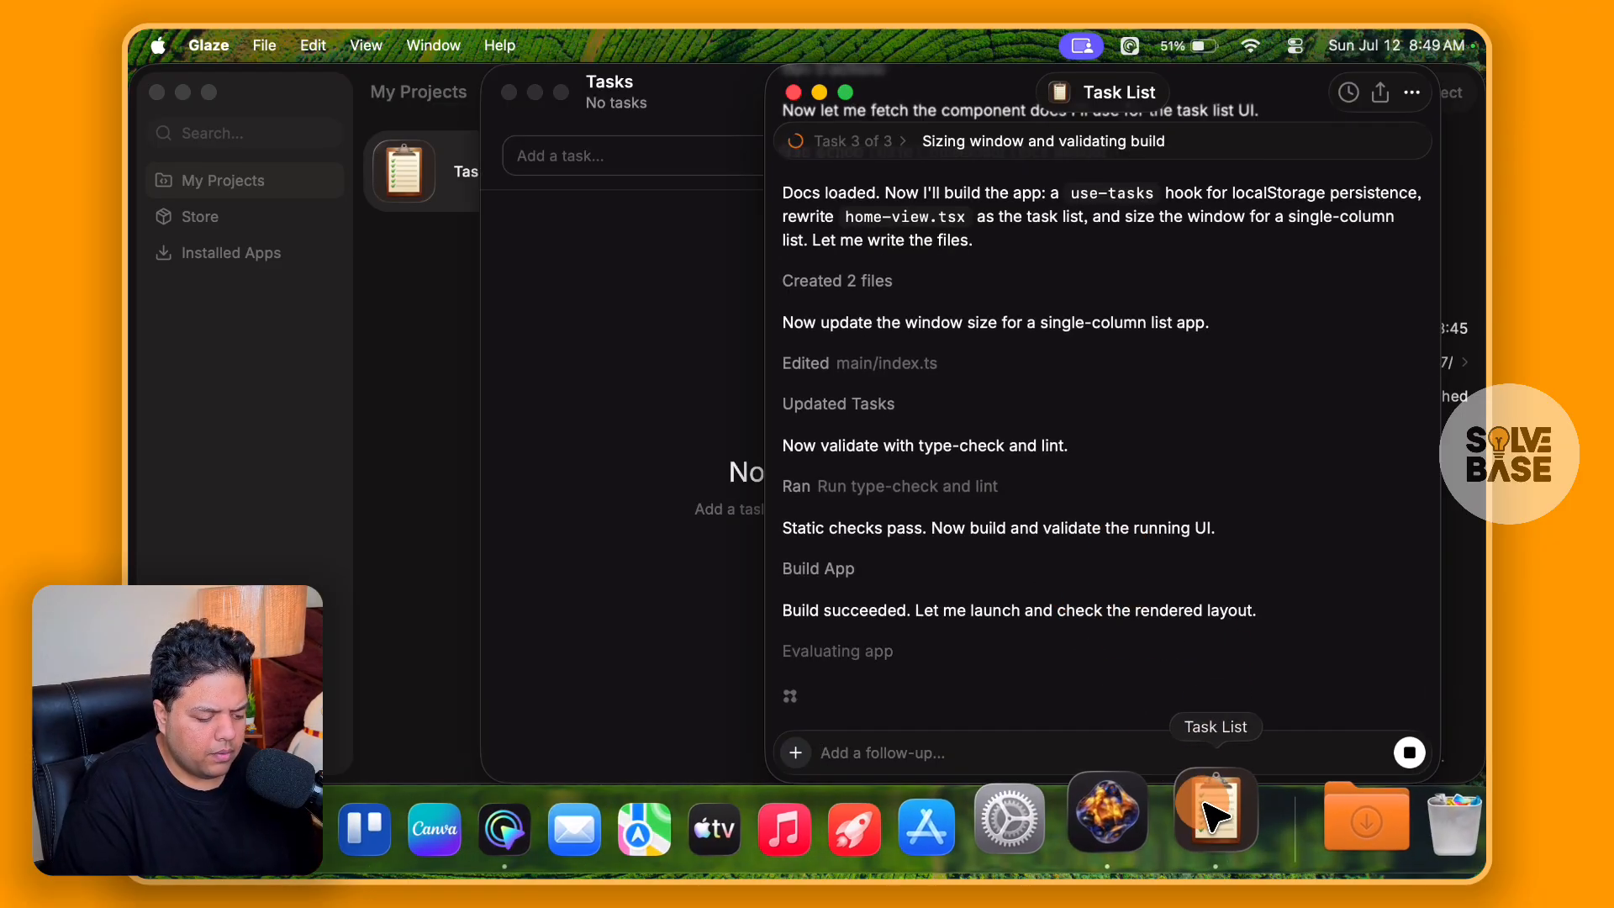
Bring the built Task List app forward and check its Active, Completed and All filters.
{"action": "left_click", "coordinate": [740, 505]}
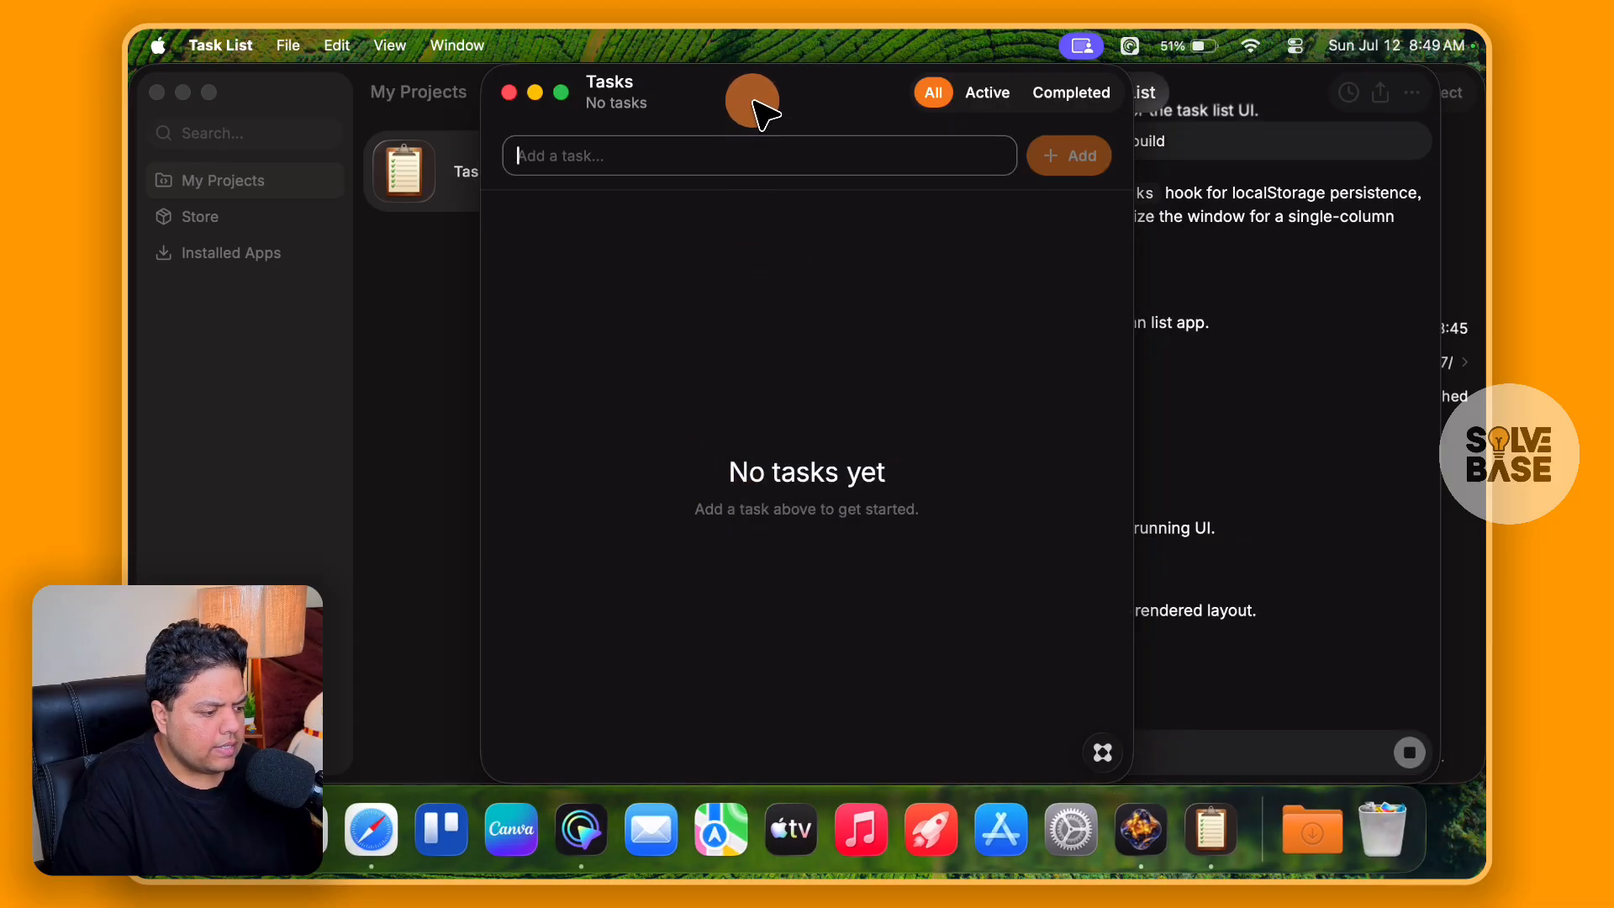
{"action": "left_click_drag", "start_coordinate": [754, 101], "coordinate": [659, 101]}
{"action": "left_click", "coordinate": [869, 93]}
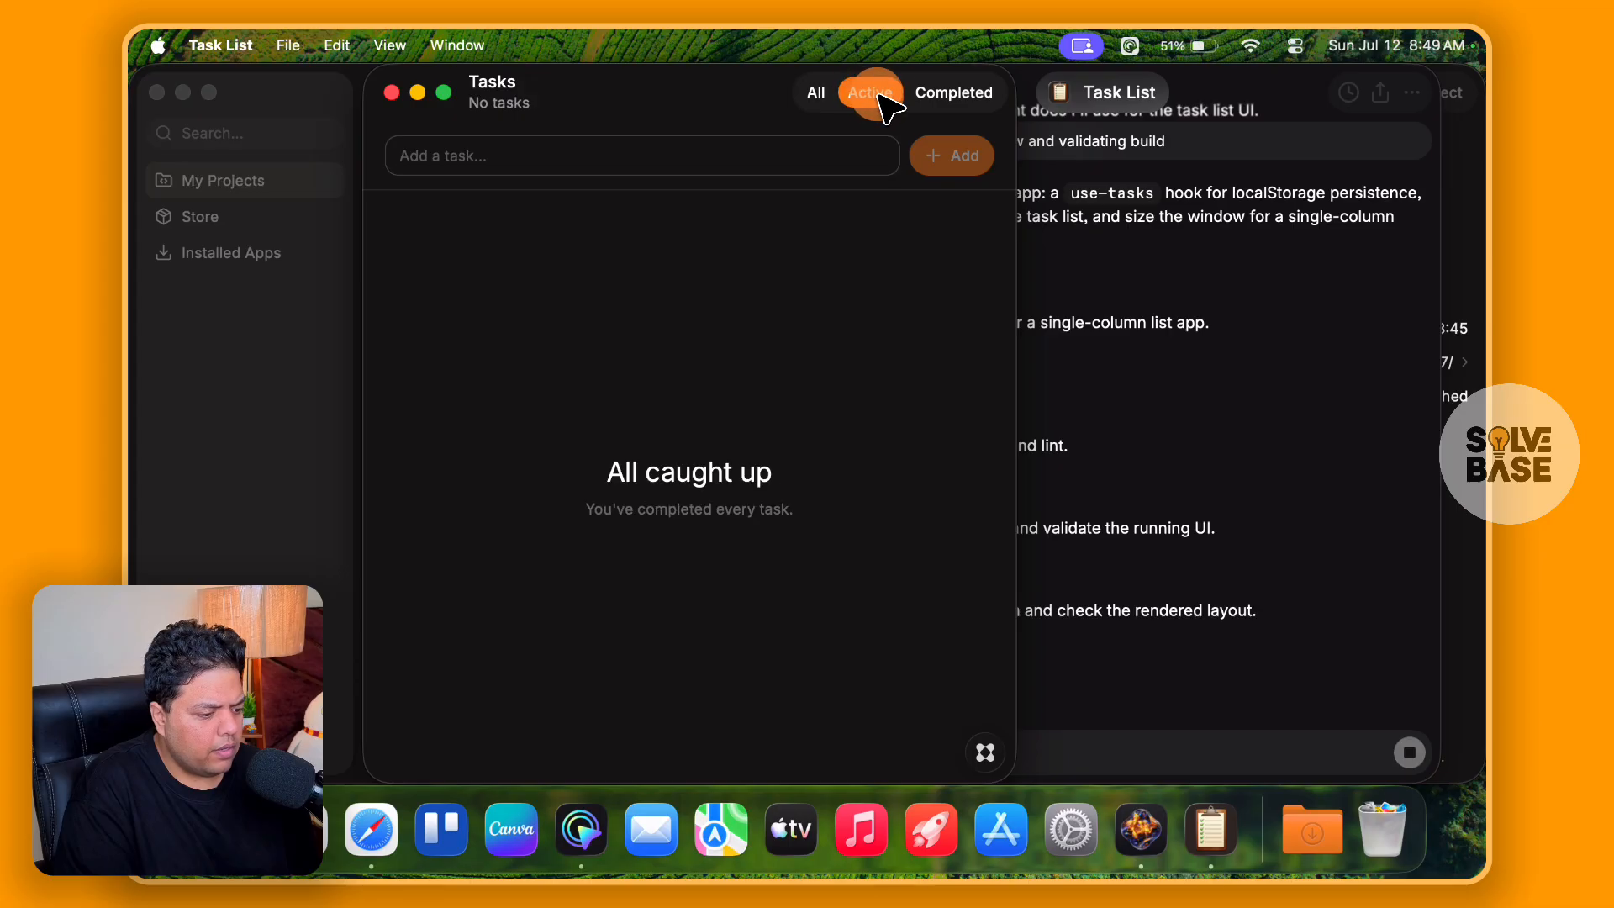
{"action": "left_click", "coordinate": [956, 94]}
{"action": "left_click", "coordinate": [814, 92]}
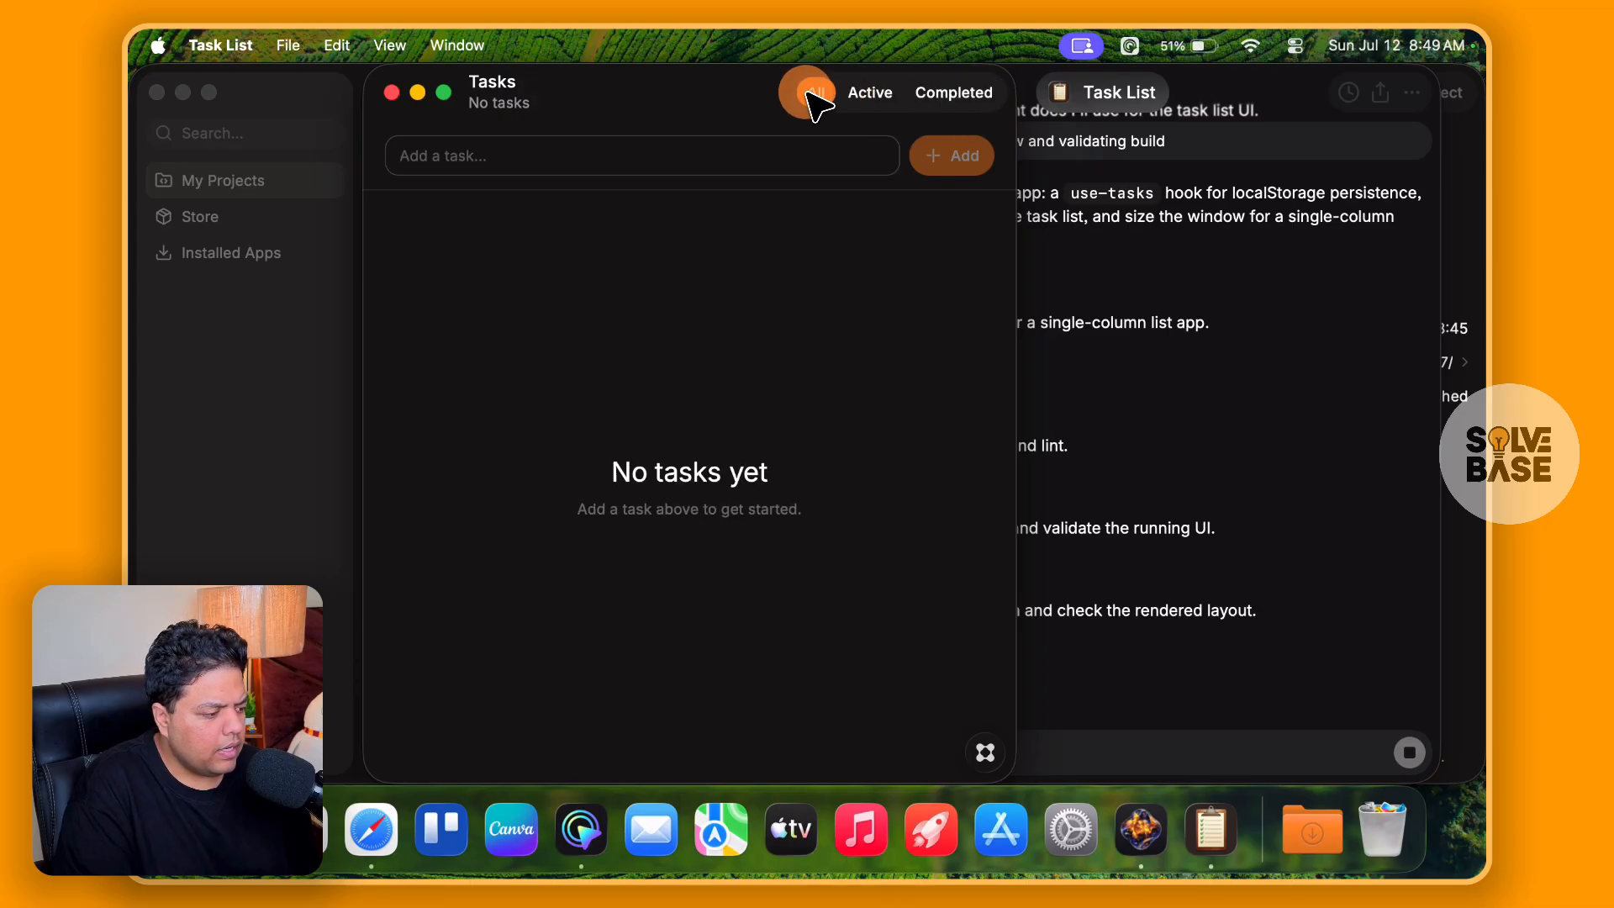
Add a task named "drink water" to the task list.
{"action": "left_click", "coordinate": [593, 157]}
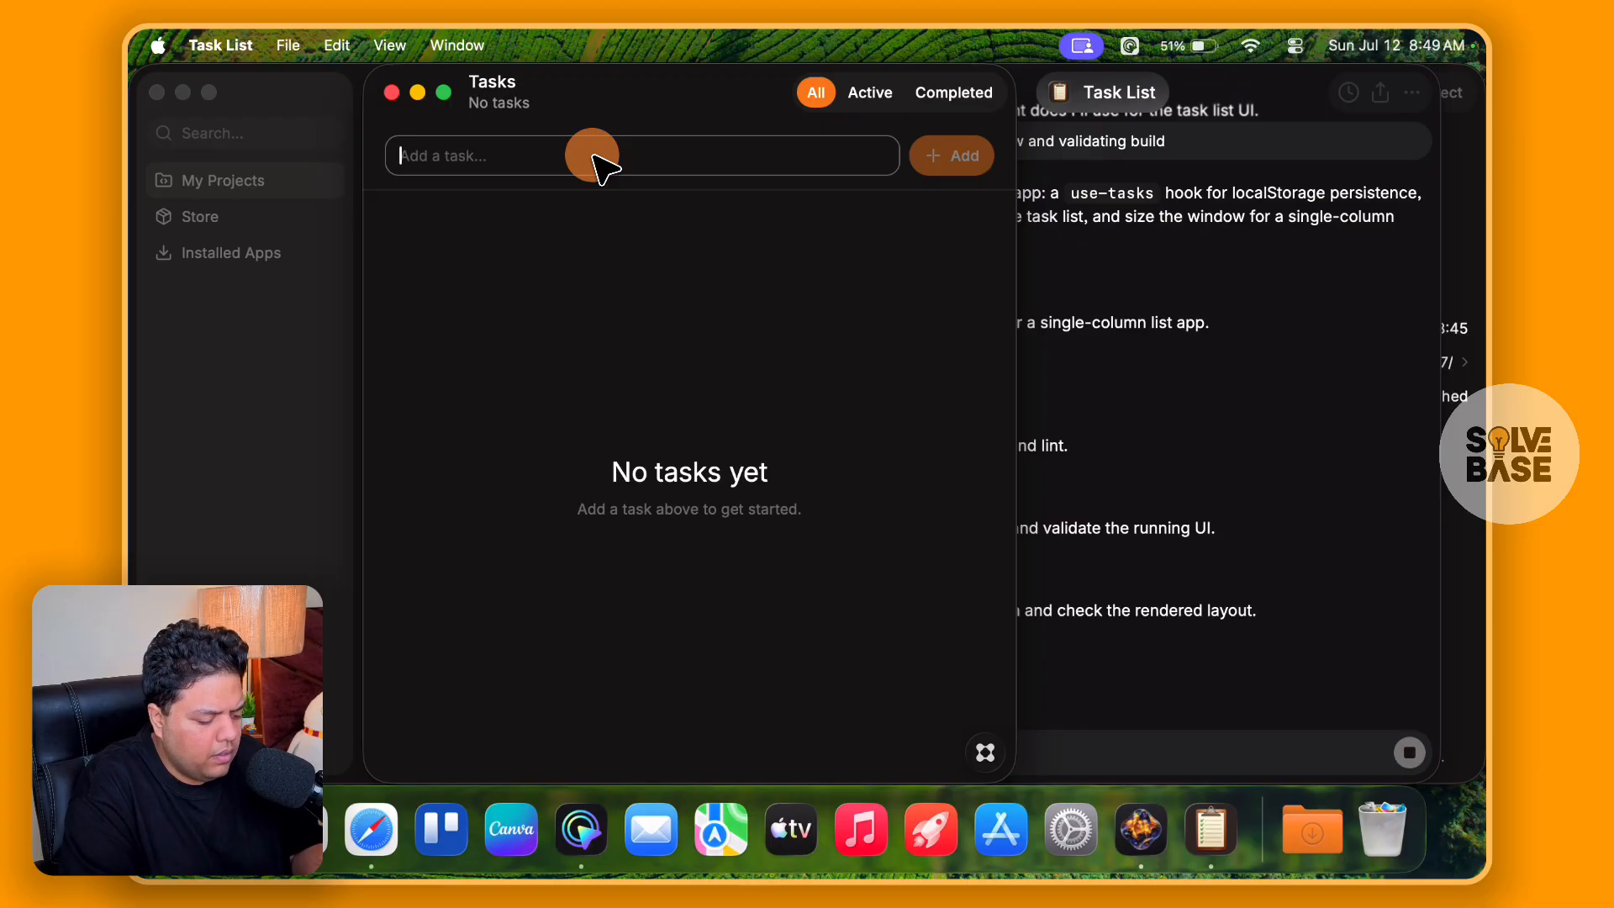
{"action": "type", "text": "drink wa"}
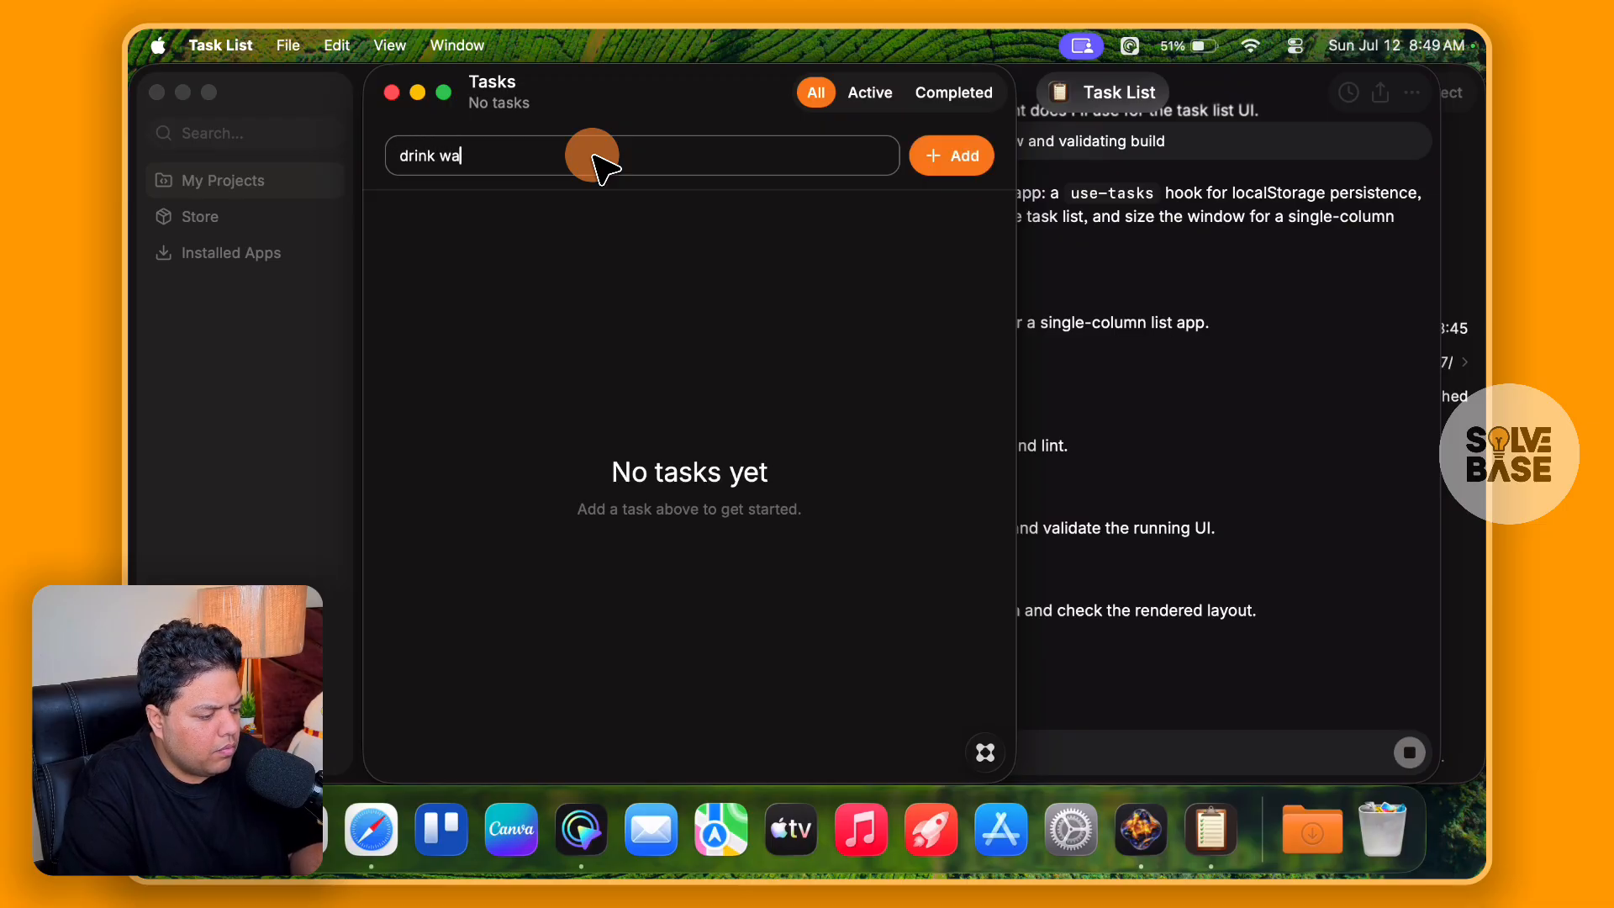
{"action": "type", "text": "ter"}
{"action": "key", "text": "Return"}
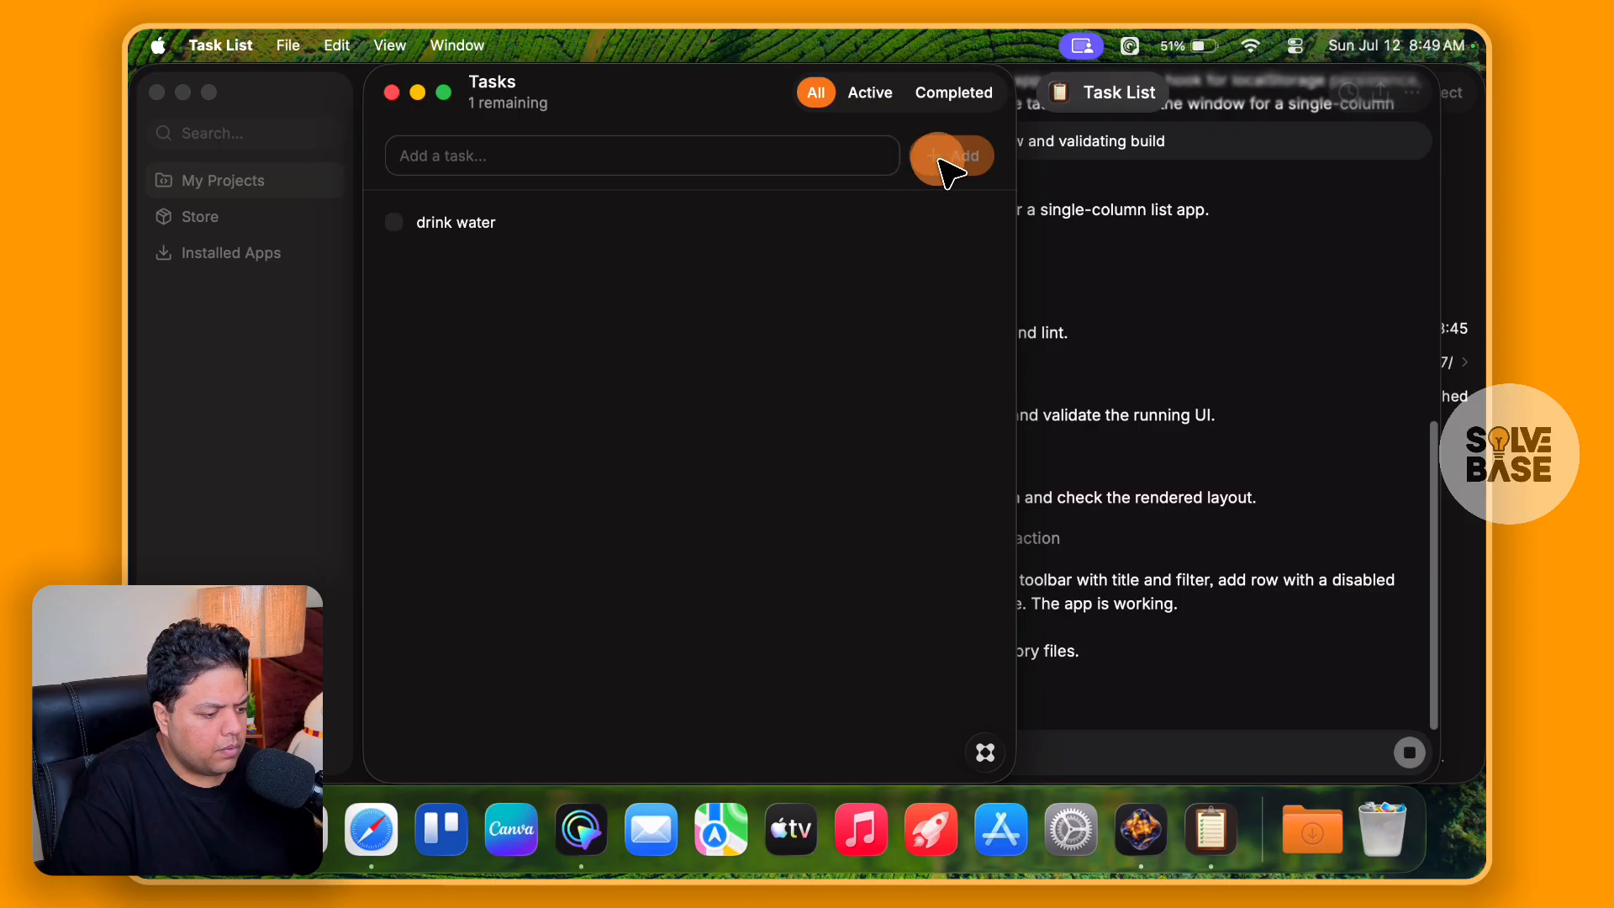
Try deleting the "drink water" task and undo the deletion.
{"action": "mouse_move", "coordinate": [415, 227]}
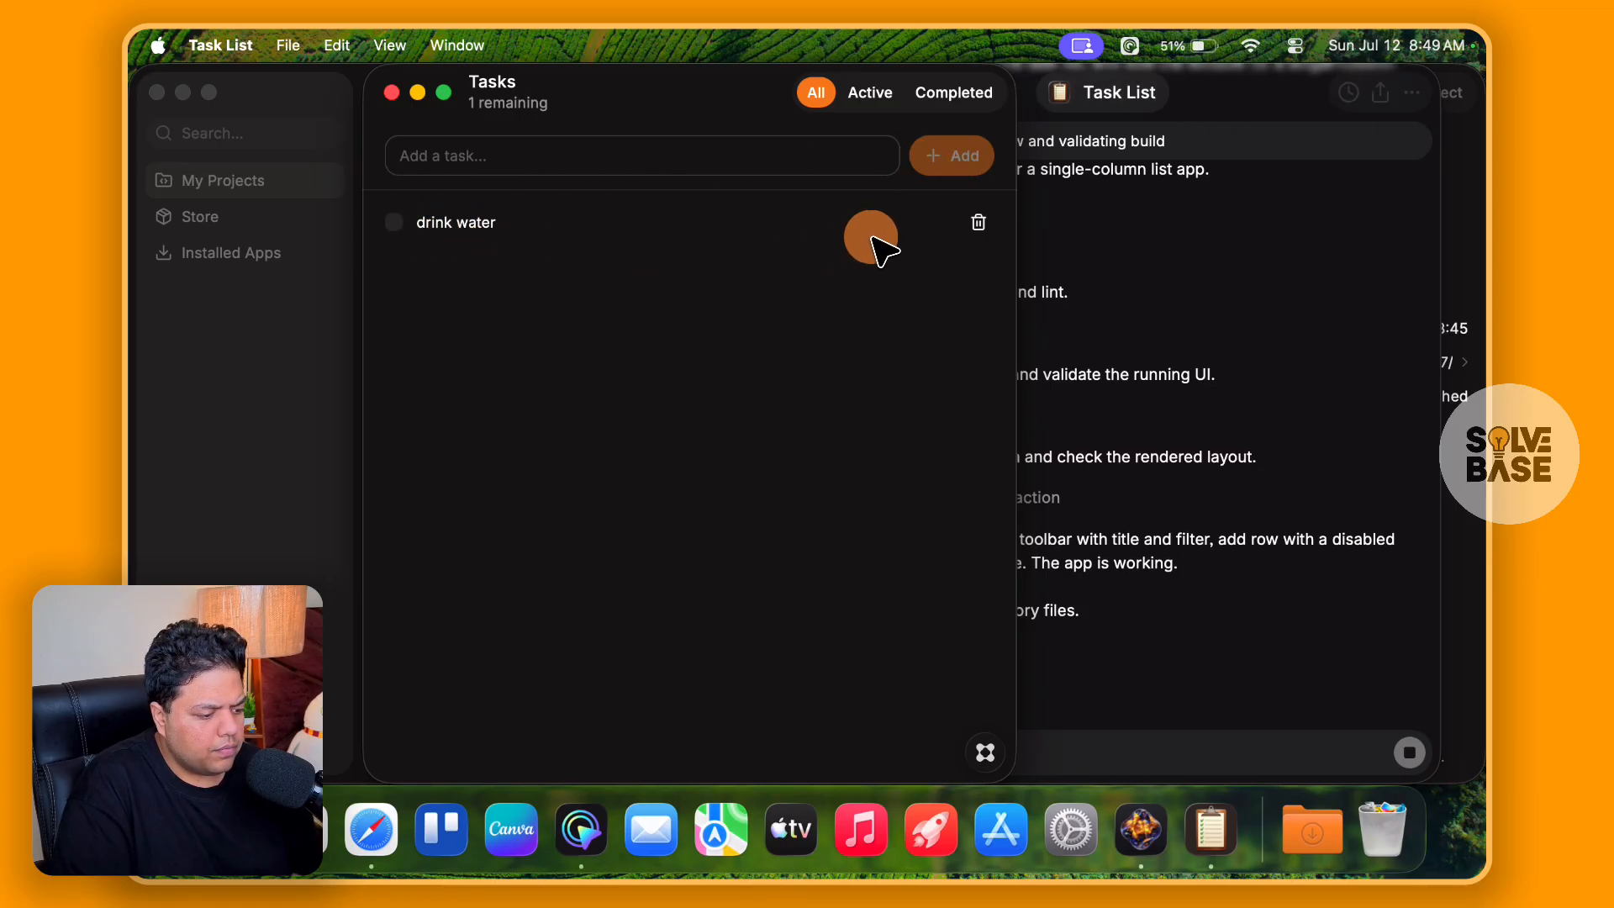
{"action": "left_click", "coordinate": [978, 225]}
{"action": "key", "text": "super+z"}
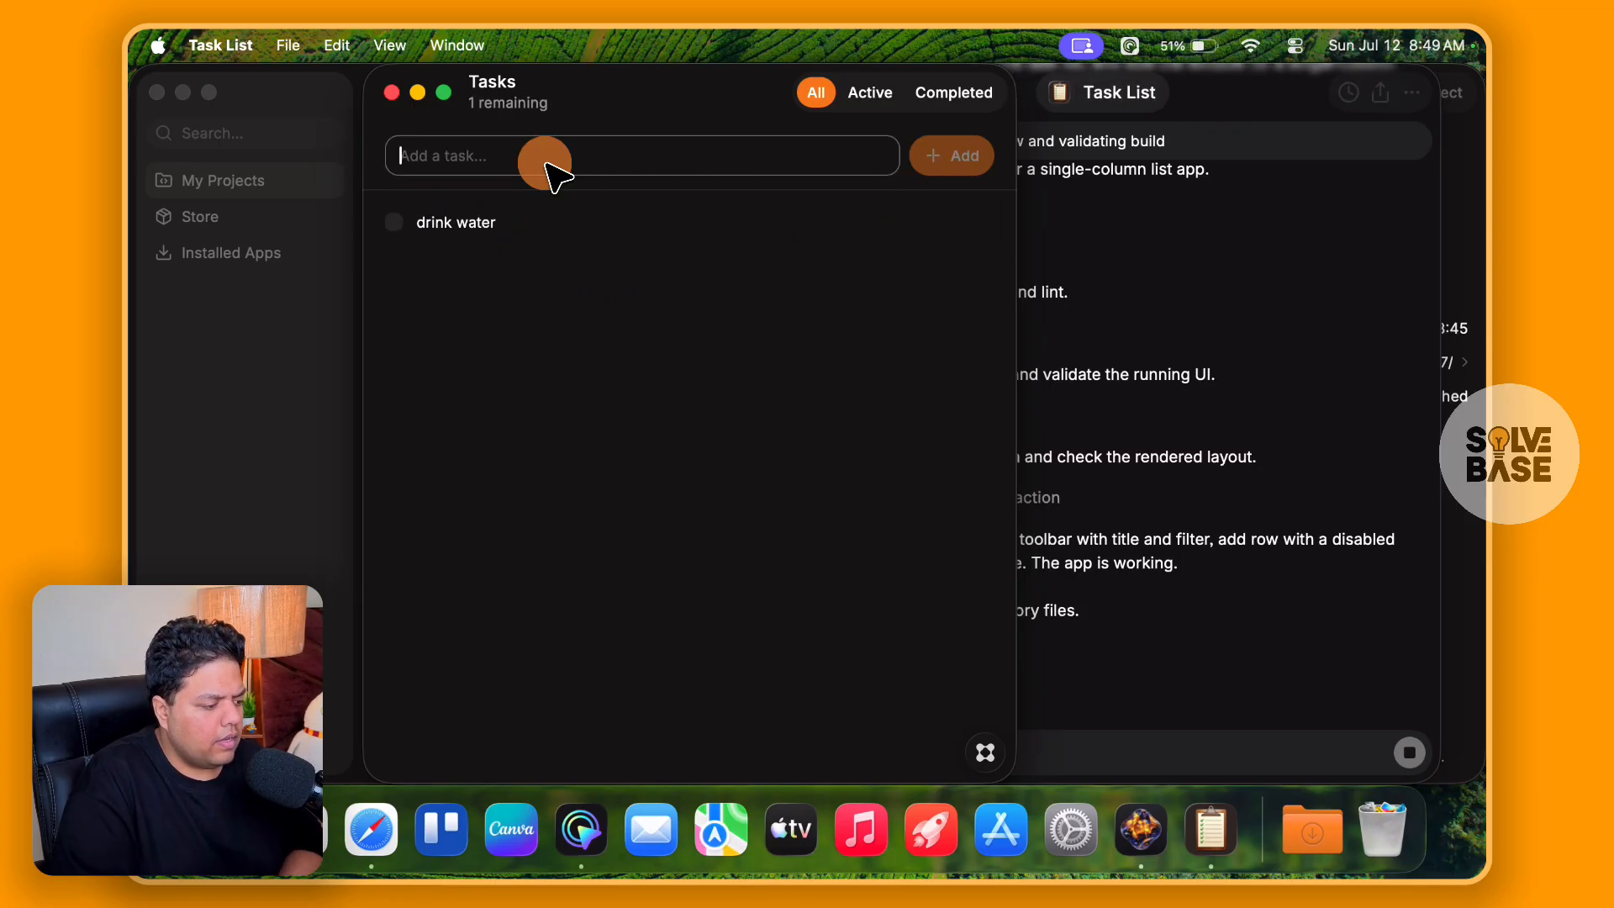
Mark the "drink water" task as completed and close the Task List window.
{"action": "left_click", "coordinate": [394, 224]}
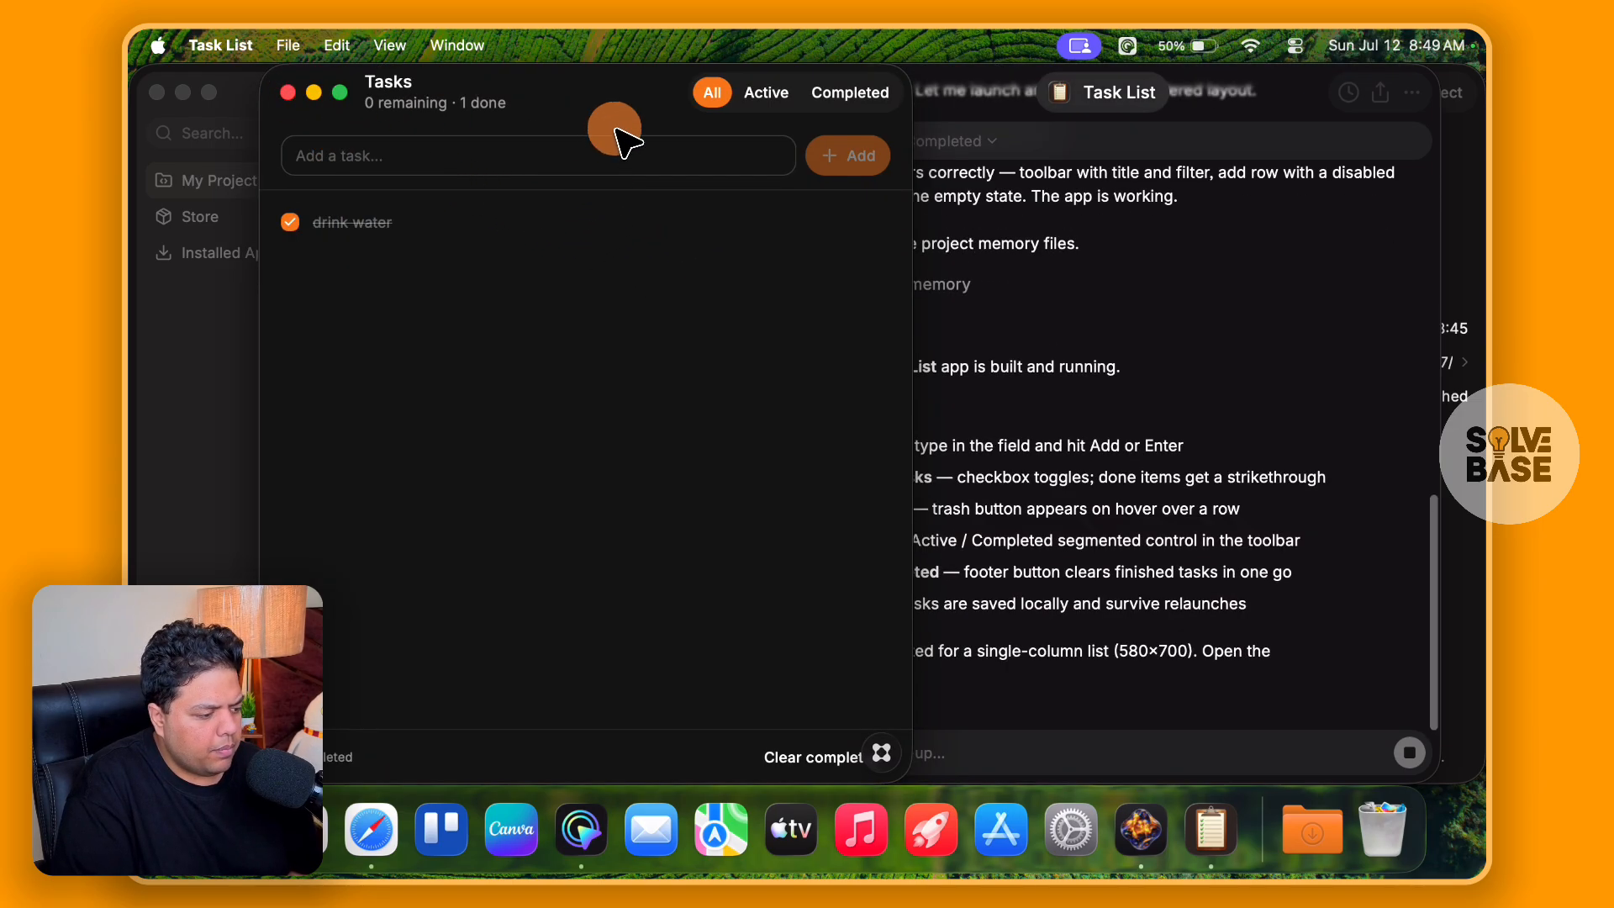
{"action": "left_click", "coordinate": [288, 91]}
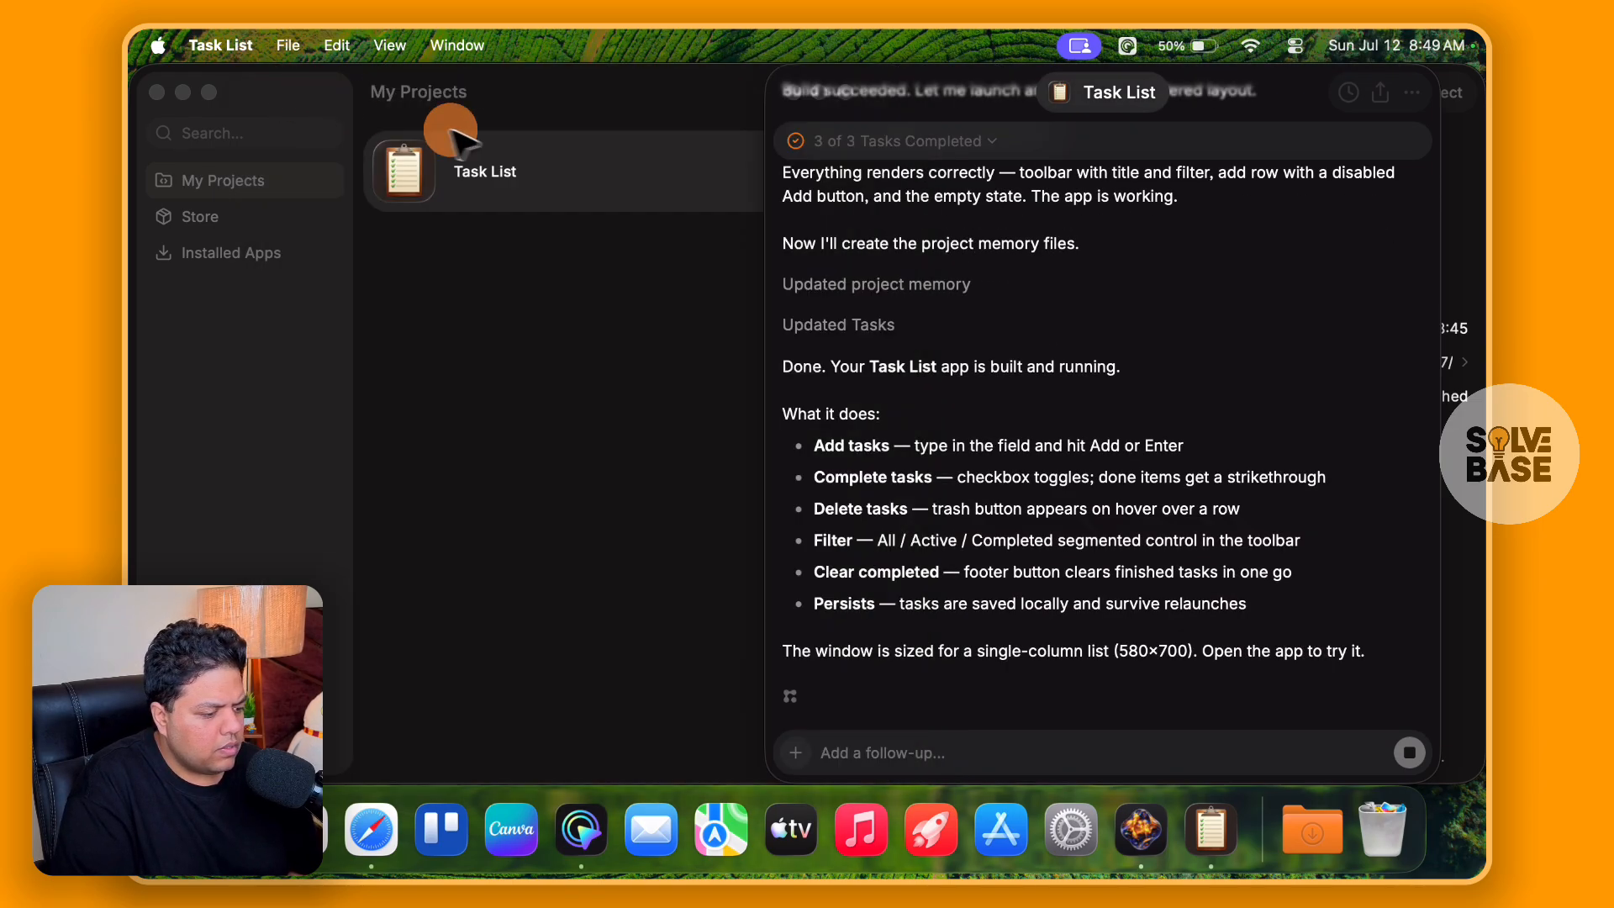
{"action": "left_click", "coordinate": [454, 131]}
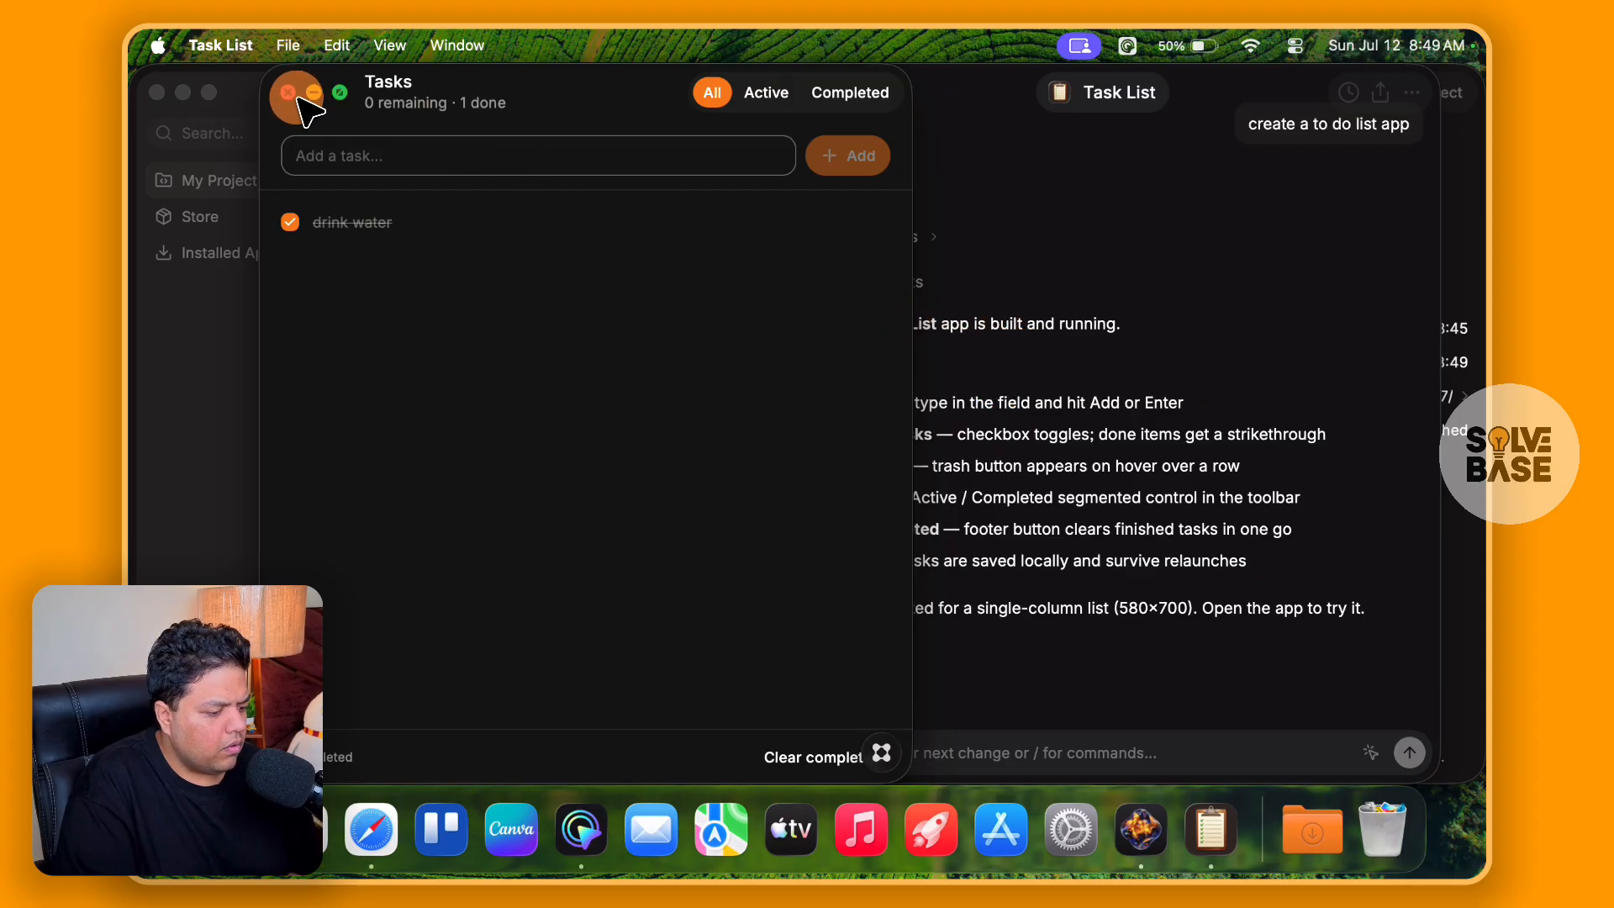
{"action": "left_click", "coordinate": [287, 91]}
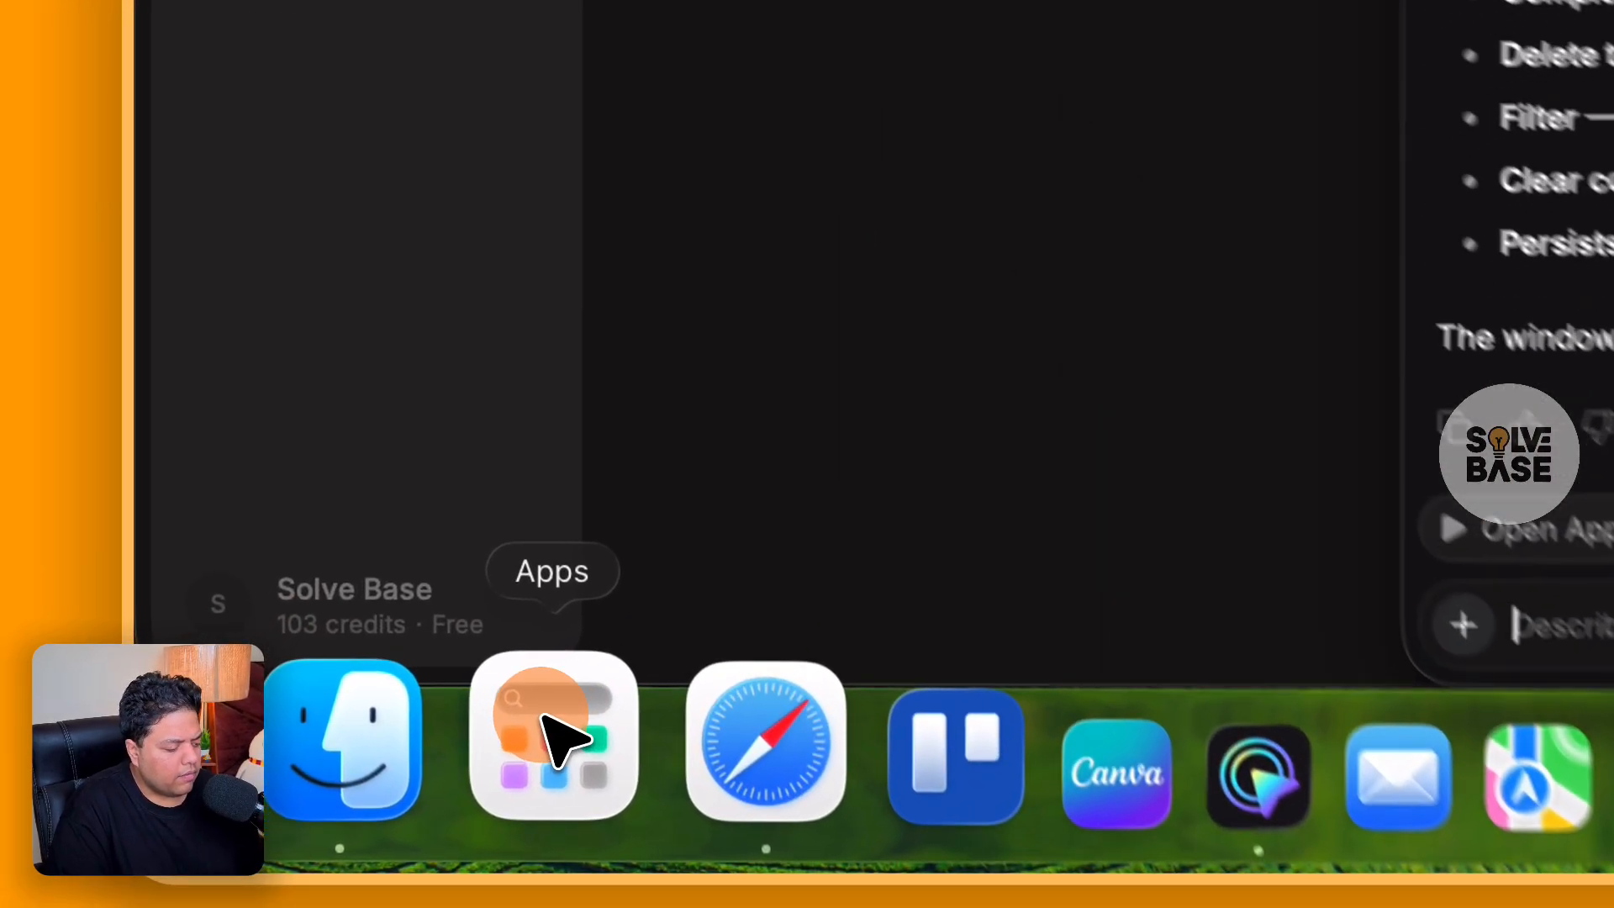
Check the Mac's installed applications for the new Task List app and close the overview.
{"action": "left_click", "coordinate": [547, 723]}
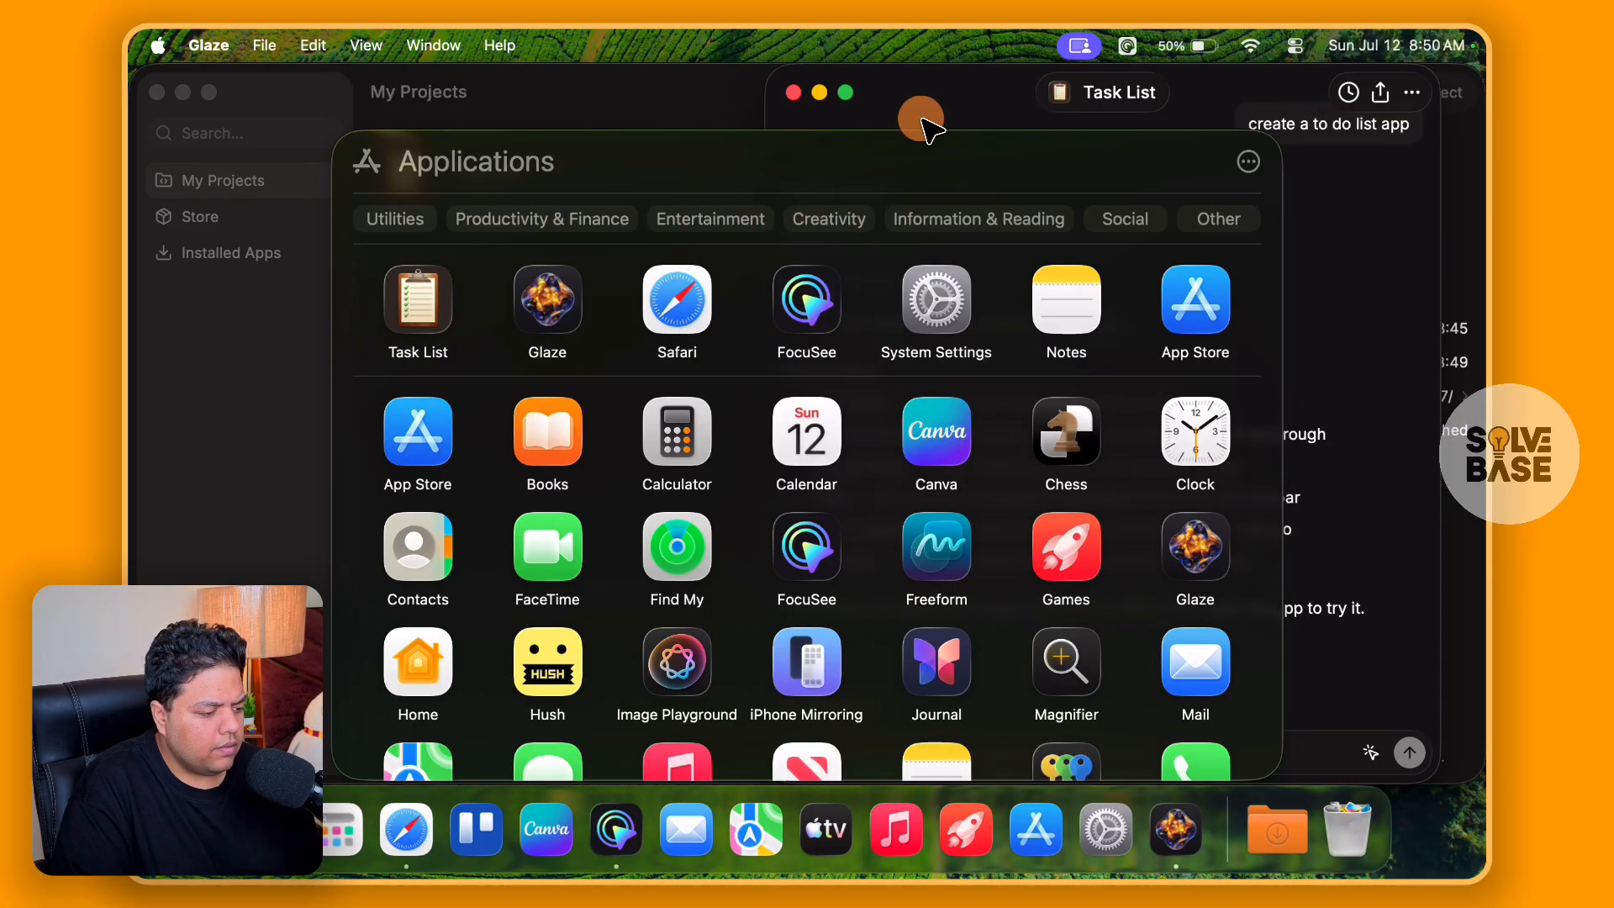
{"action": "left_click", "coordinate": [879, 109]}
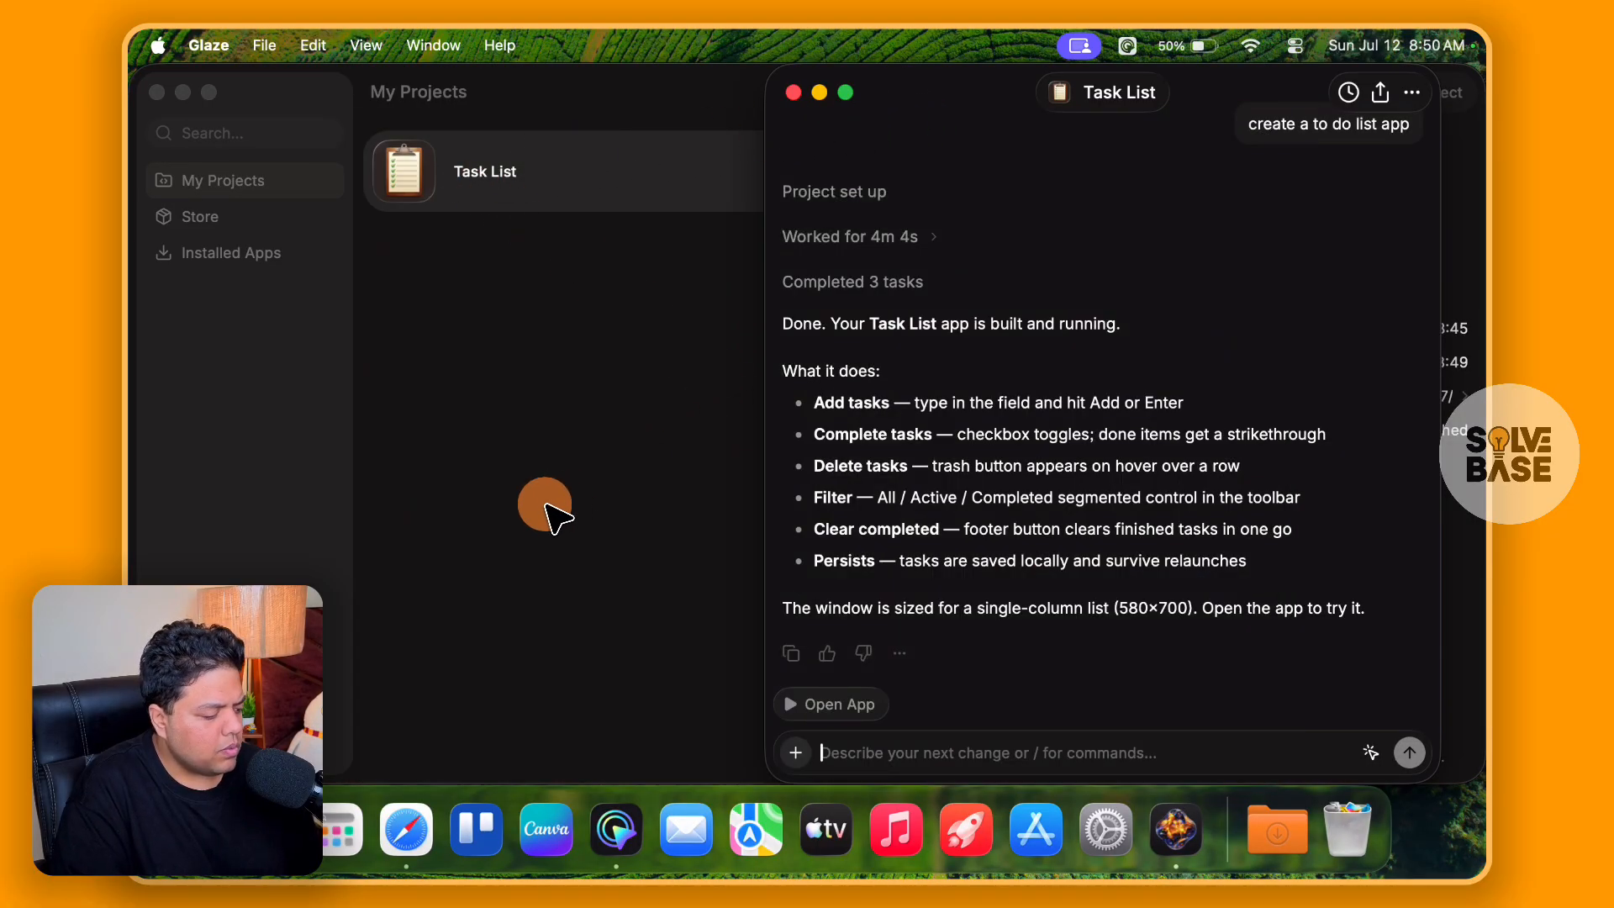
Open the Publish App form for the Task List project and review its description, screenshot and visibility options.
{"action": "left_click", "coordinate": [332, 672]}
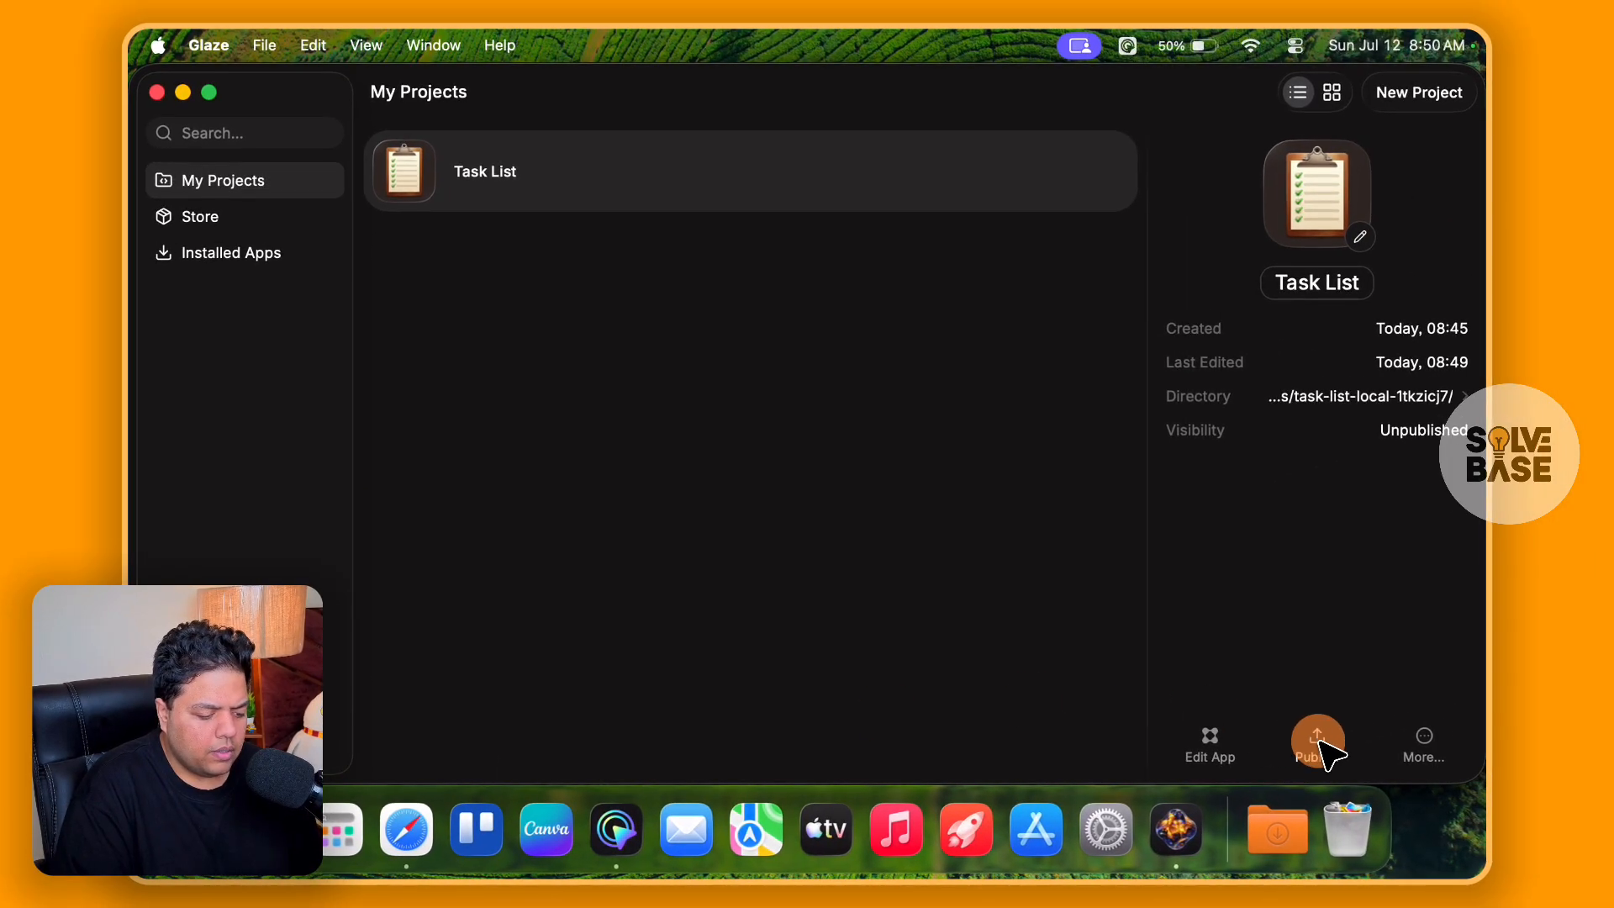
{"action": "left_click", "coordinate": [1320, 744]}
{"action": "scroll", "coordinate": [958, 521], "scroll_direction": "down", "scroll_amount": 5}
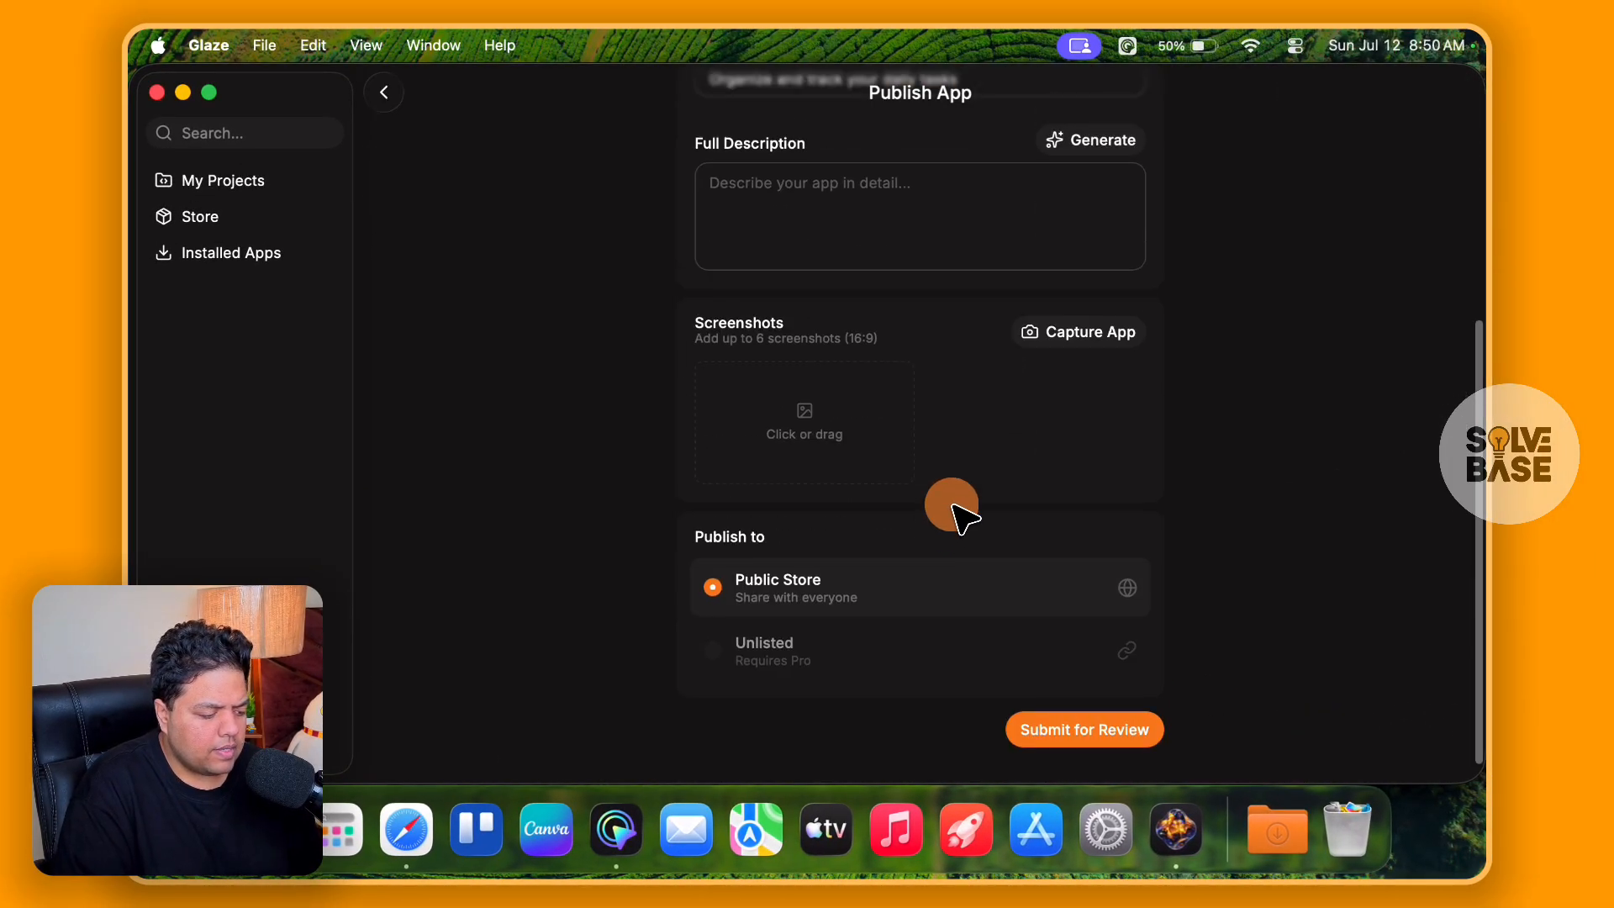